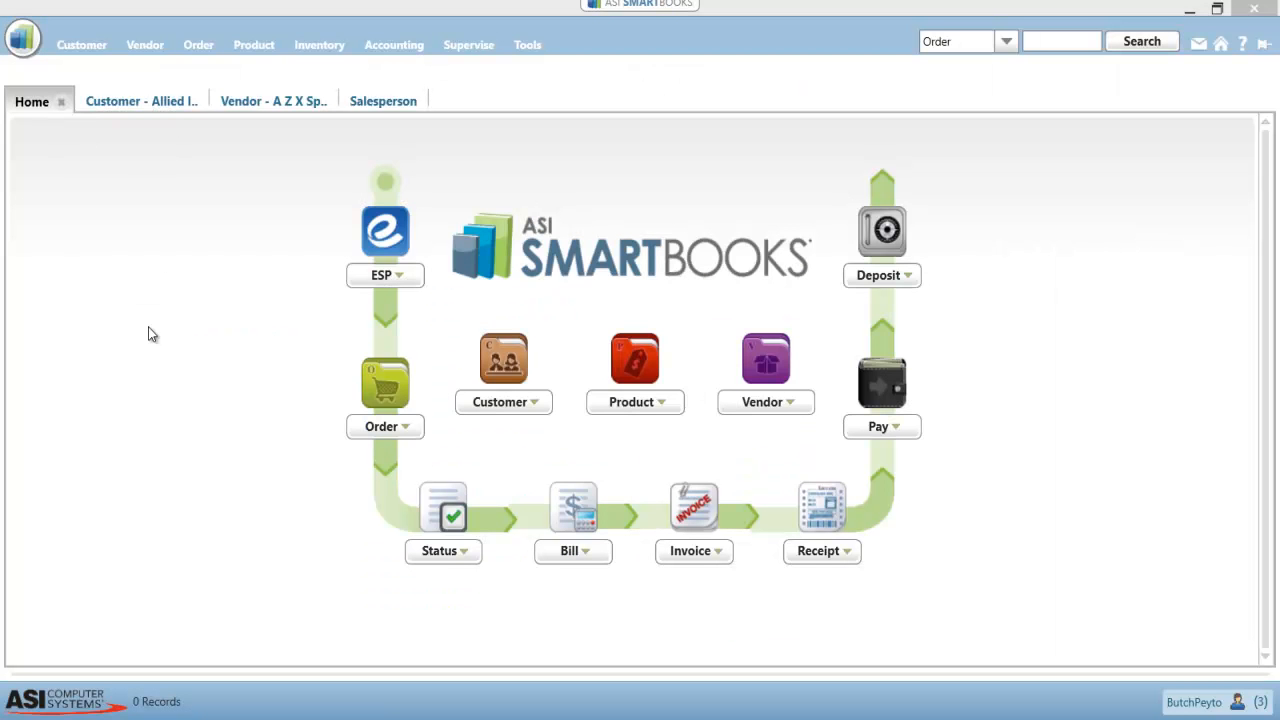
Open the Allied Insurance customer record and show its website addresses
{"action": "left_click", "coordinate": [130, 104]}
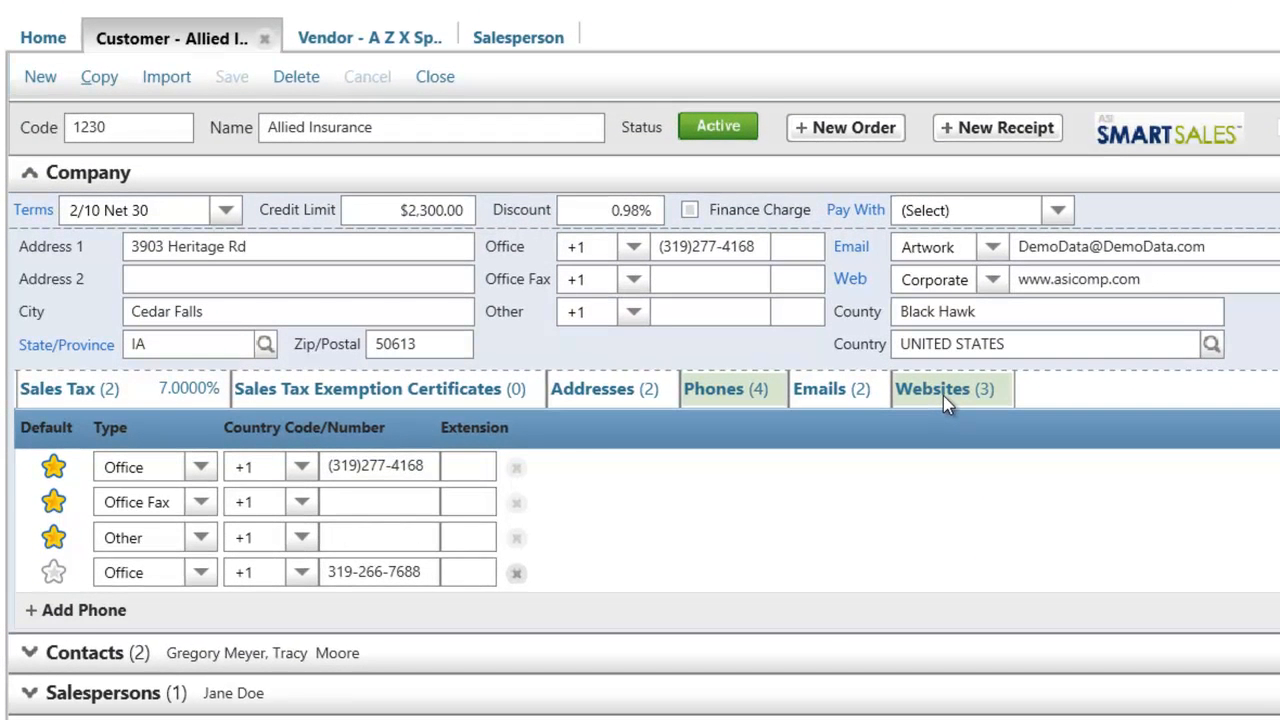
{"action": "left_click", "coordinate": [876, 447]}
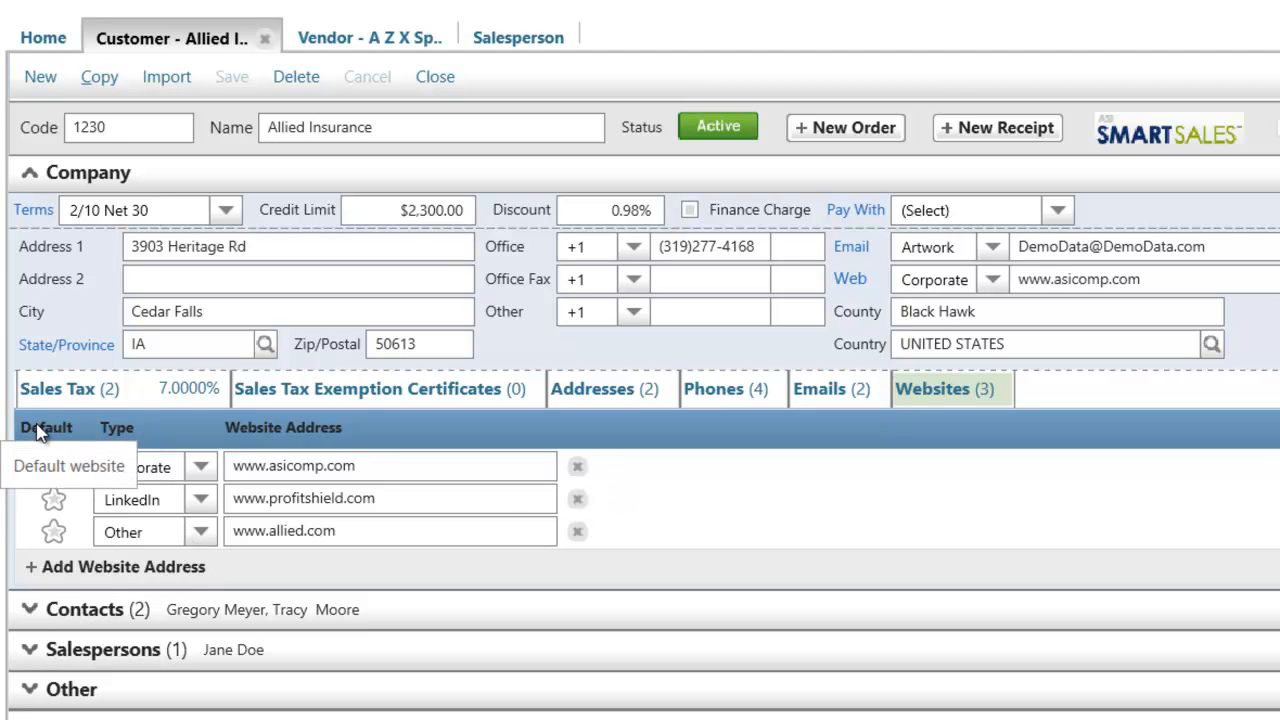
Try the LinkedIn and Other websites as the customer's default, ending back on the Corporate website
{"action": "left_click", "coordinate": [53, 504]}
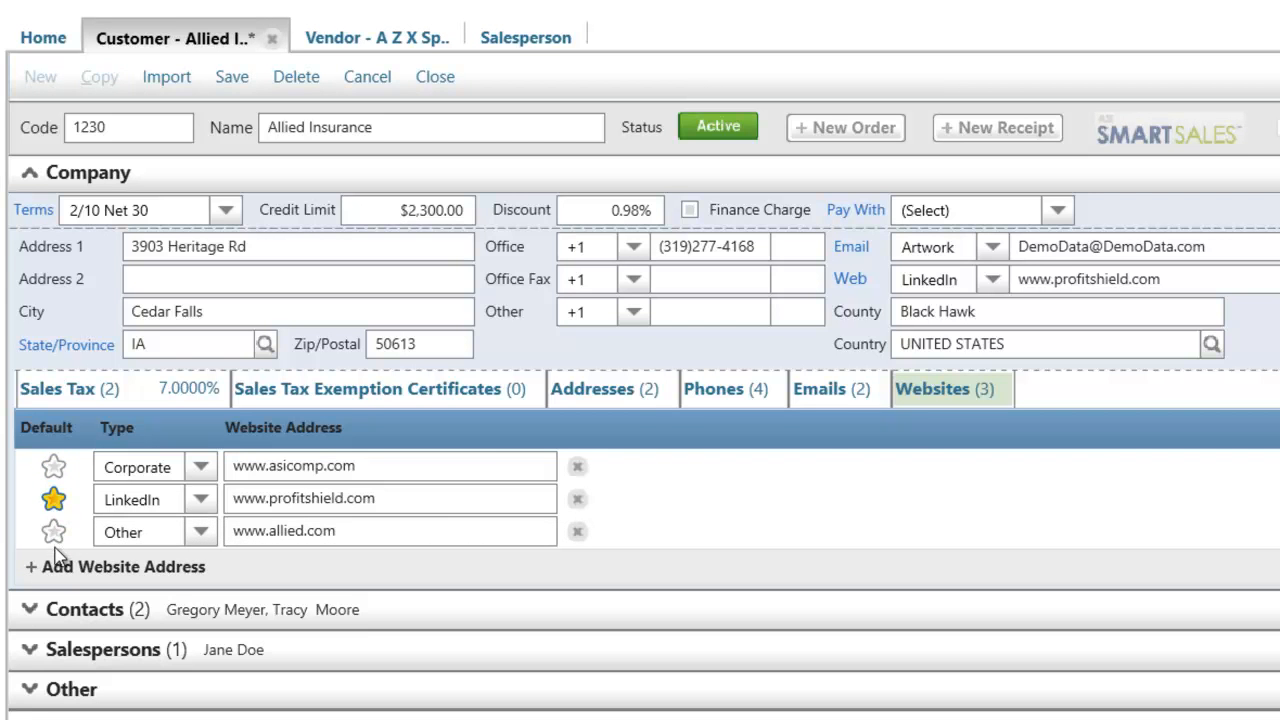
{"action": "left_click", "coordinate": [54, 533]}
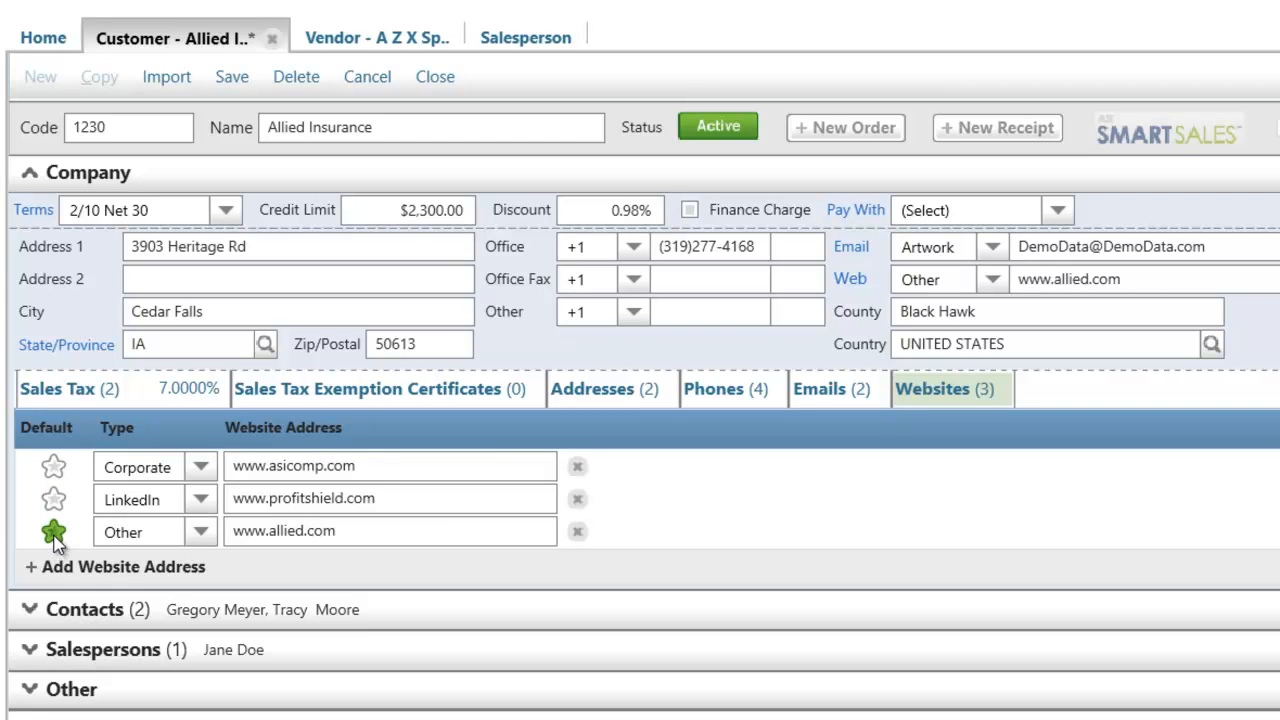
{"action": "left_click", "coordinate": [53, 466]}
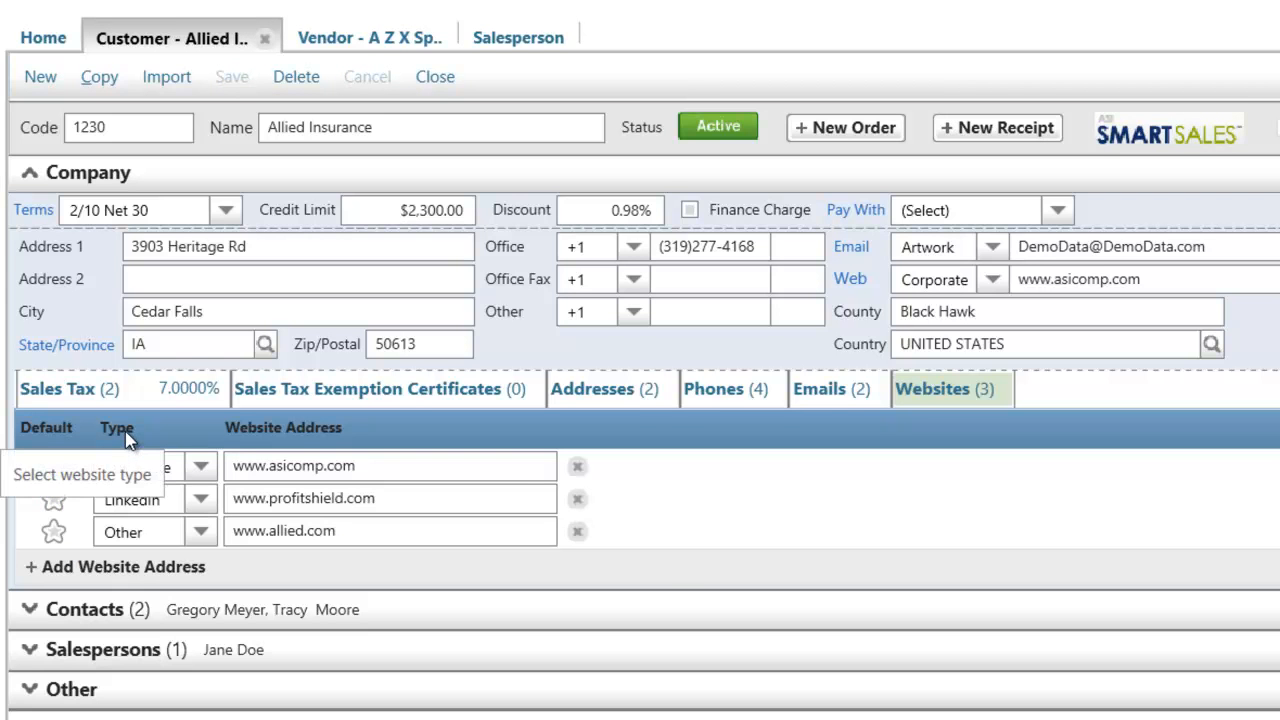
{"action": "left_click", "coordinate": [201, 467]}
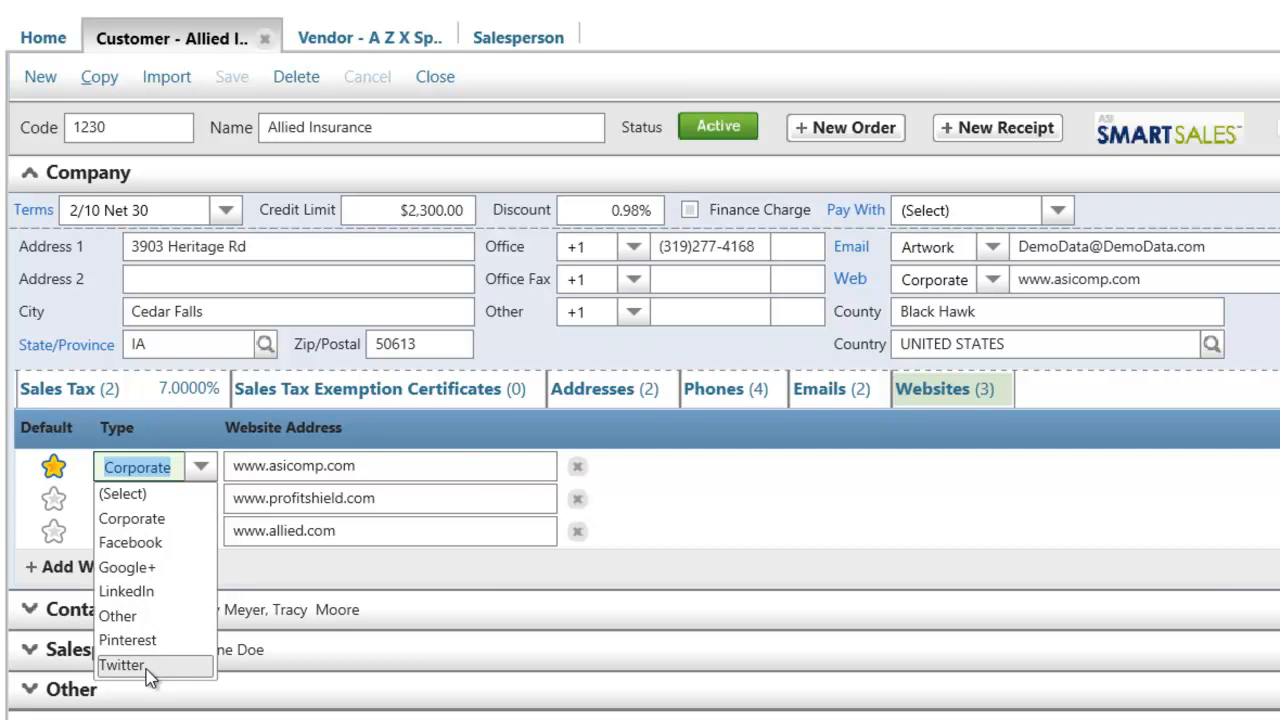
{"action": "left_click", "coordinate": [481, 560]}
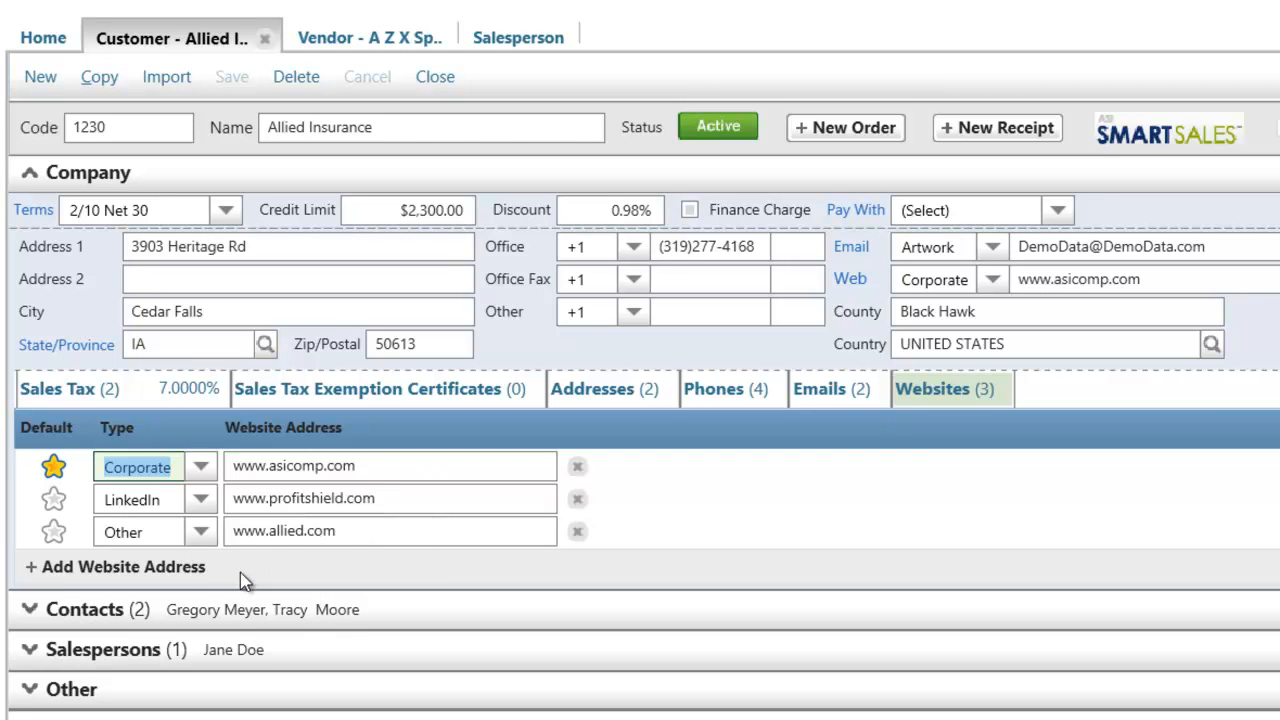
{"action": "left_click", "coordinate": [83, 568]}
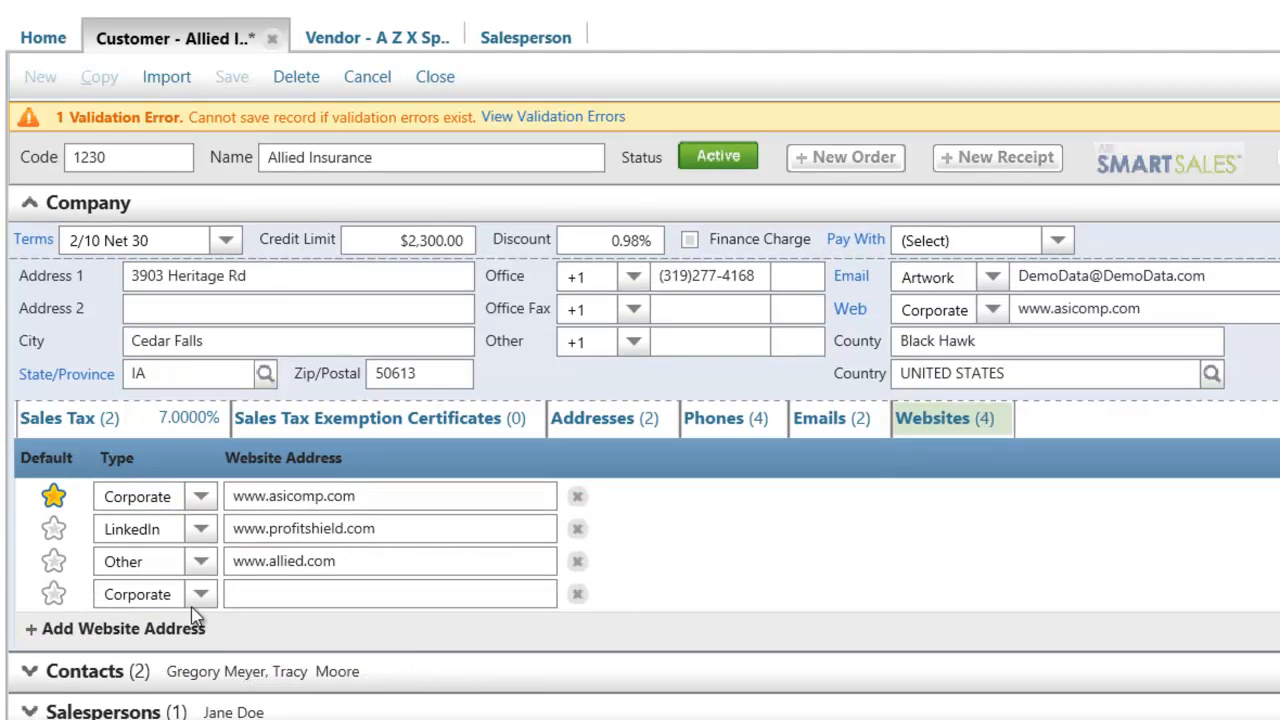
{"action": "left_click", "coordinate": [201, 596]}
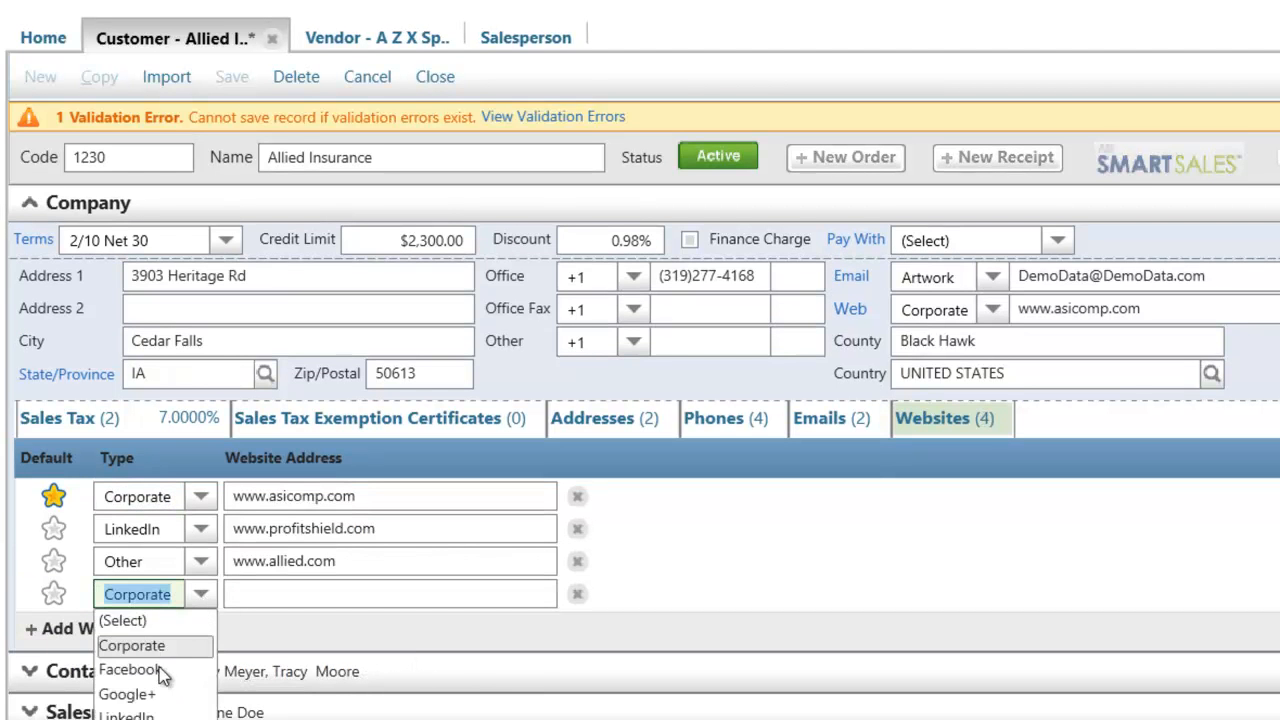
{"action": "left_click", "coordinate": [147, 699]}
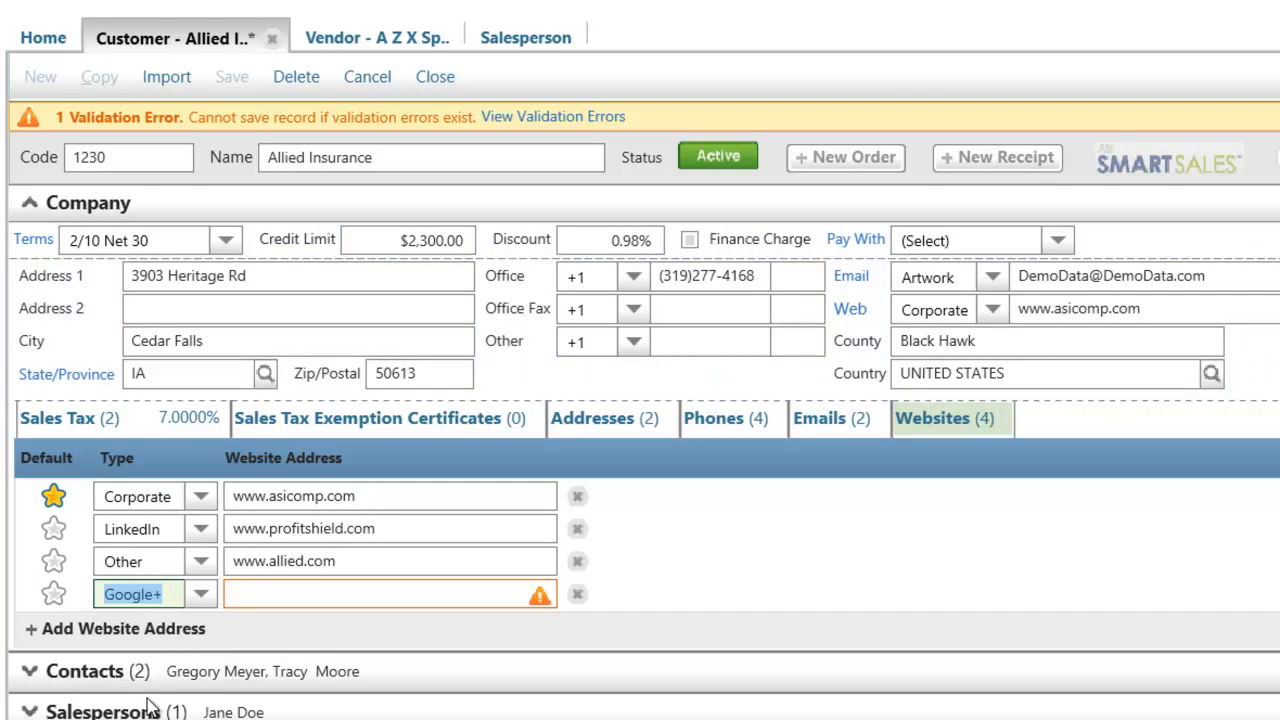
{"action": "left_click", "coordinate": [294, 603]}
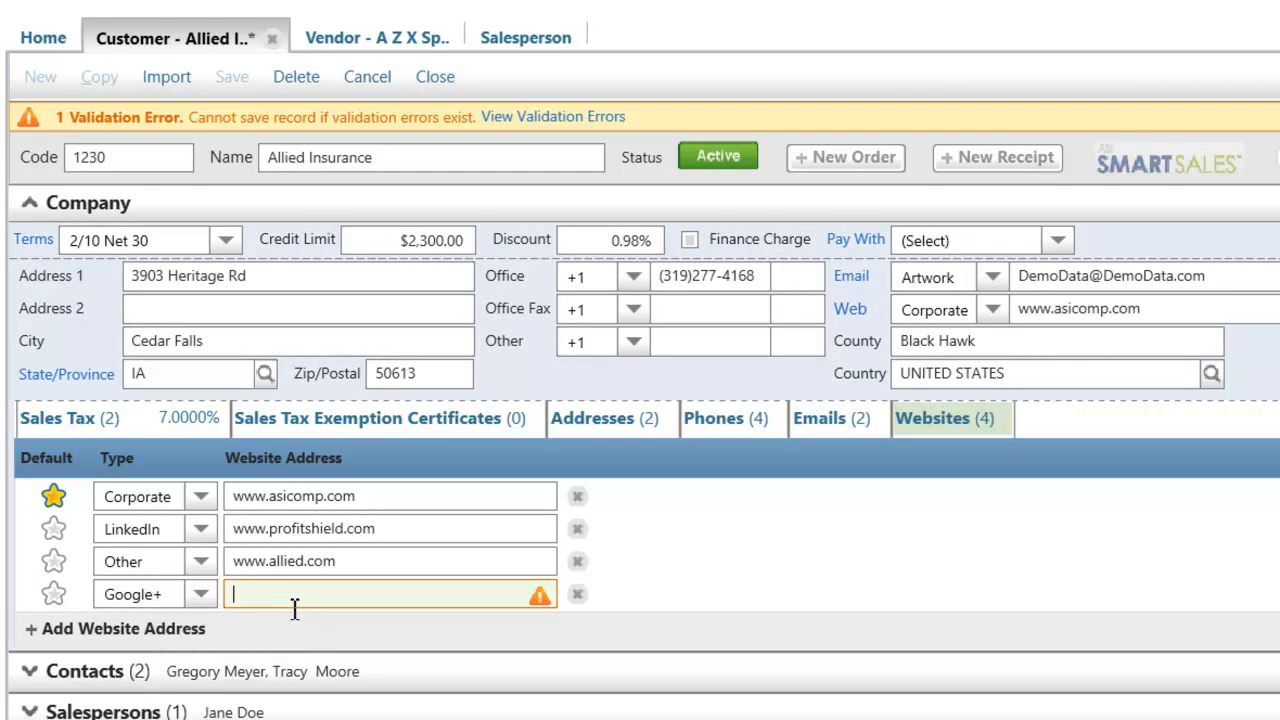
{"action": "type", "text": "www.google.com"}
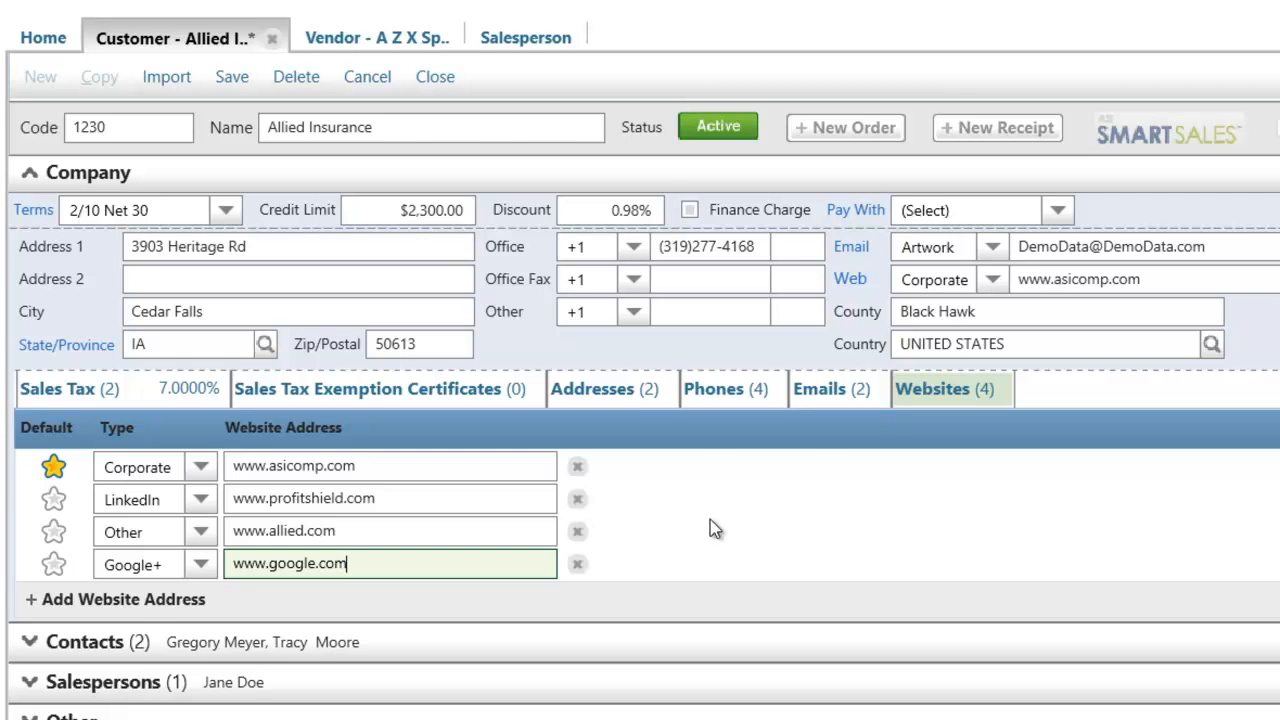
Show the customer's email addresses and switch the default between the Artwork and Other entries, finishing on Other
{"action": "left_click", "coordinate": [828, 391]}
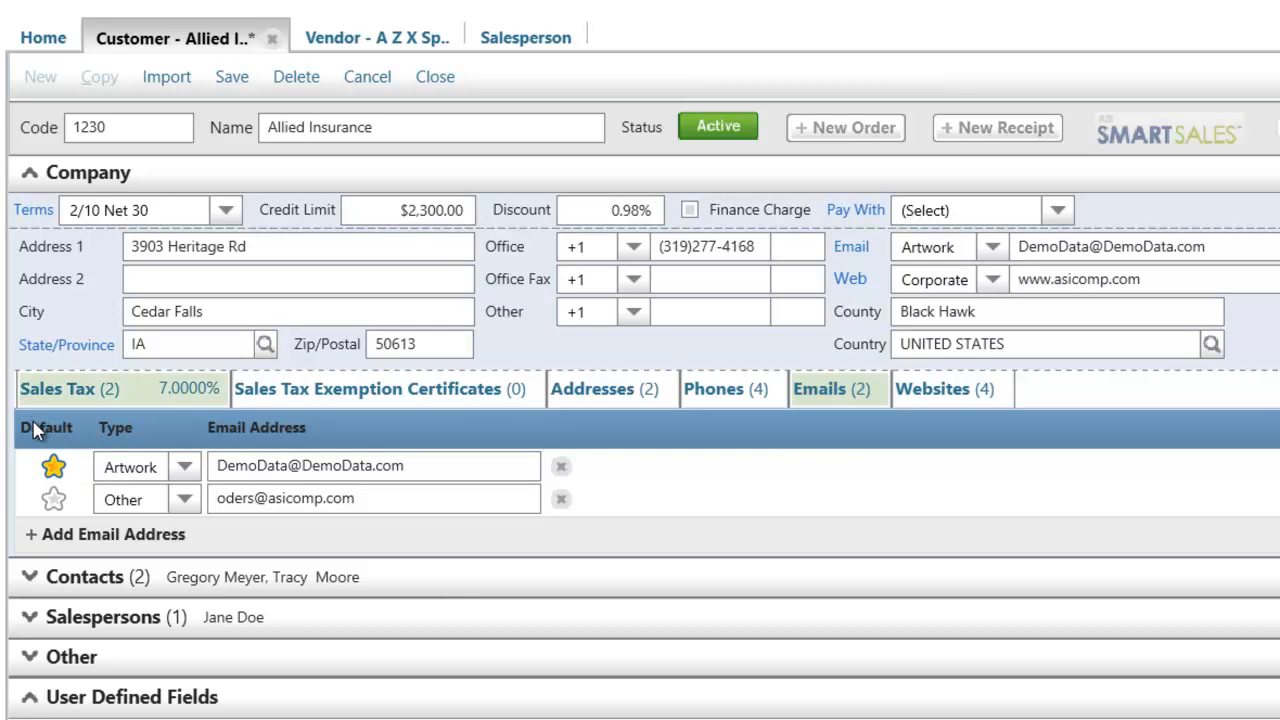
{"action": "left_click", "coordinate": [53, 498]}
{"action": "left_click", "coordinate": [53, 467]}
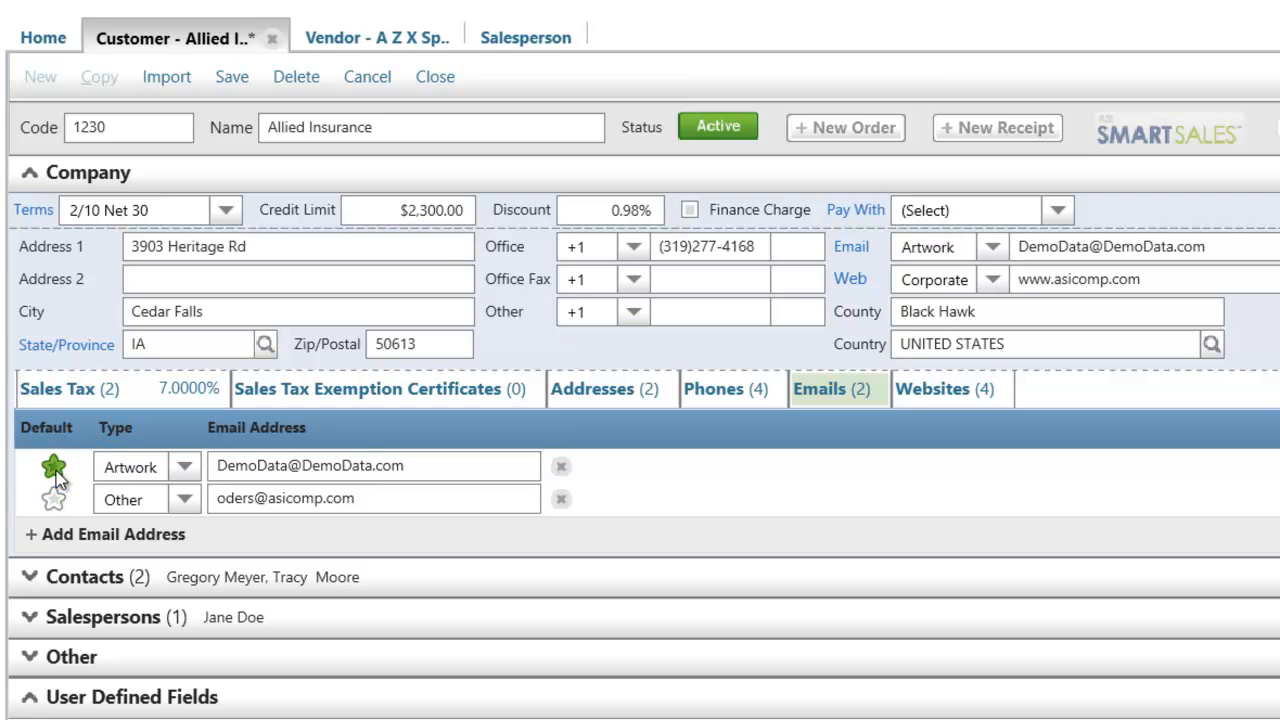
{"action": "left_click", "coordinate": [54, 498]}
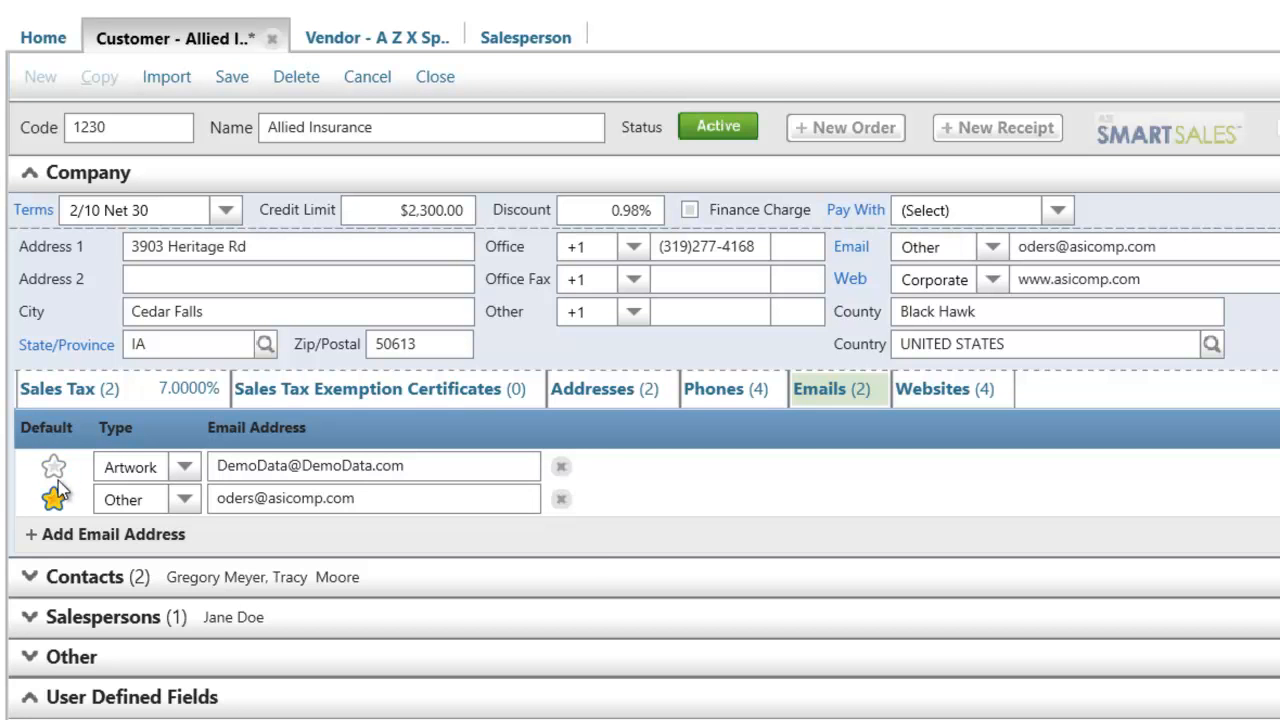
{"action": "left_click", "coordinate": [55, 467]}
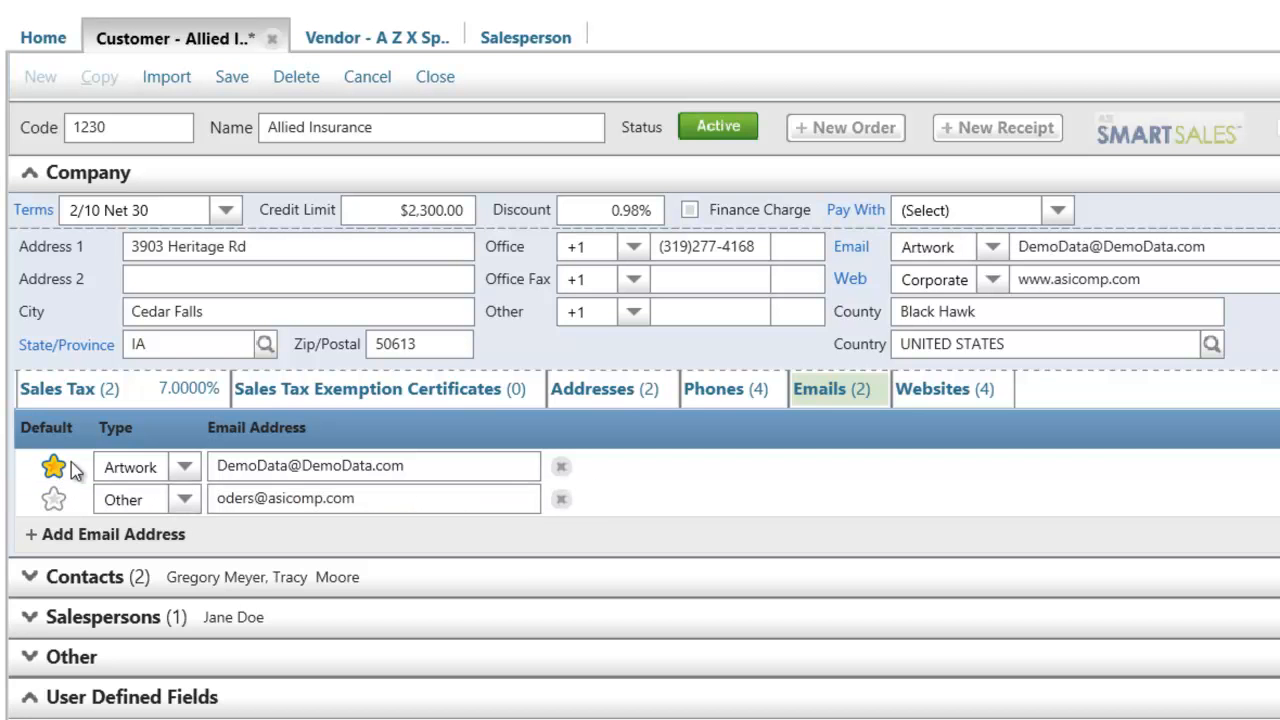
{"action": "left_click", "coordinate": [1028, 247]}
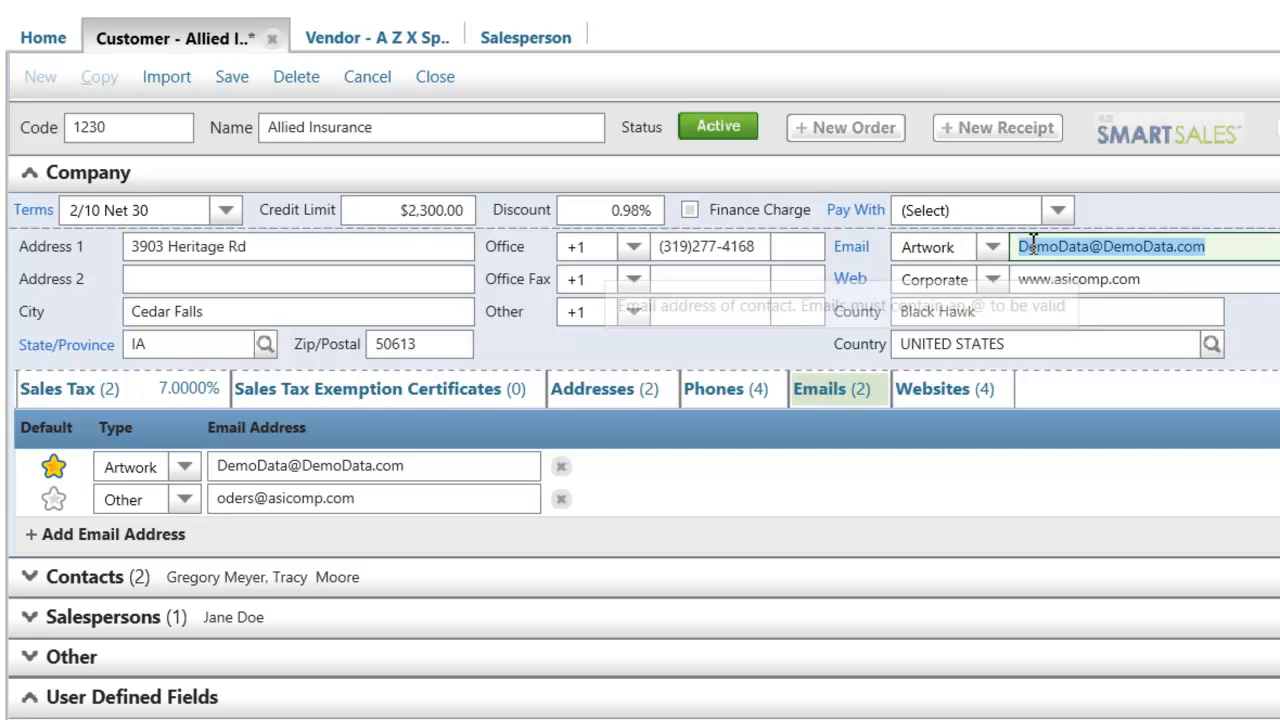
{"action": "left_click", "coordinate": [1088, 248]}
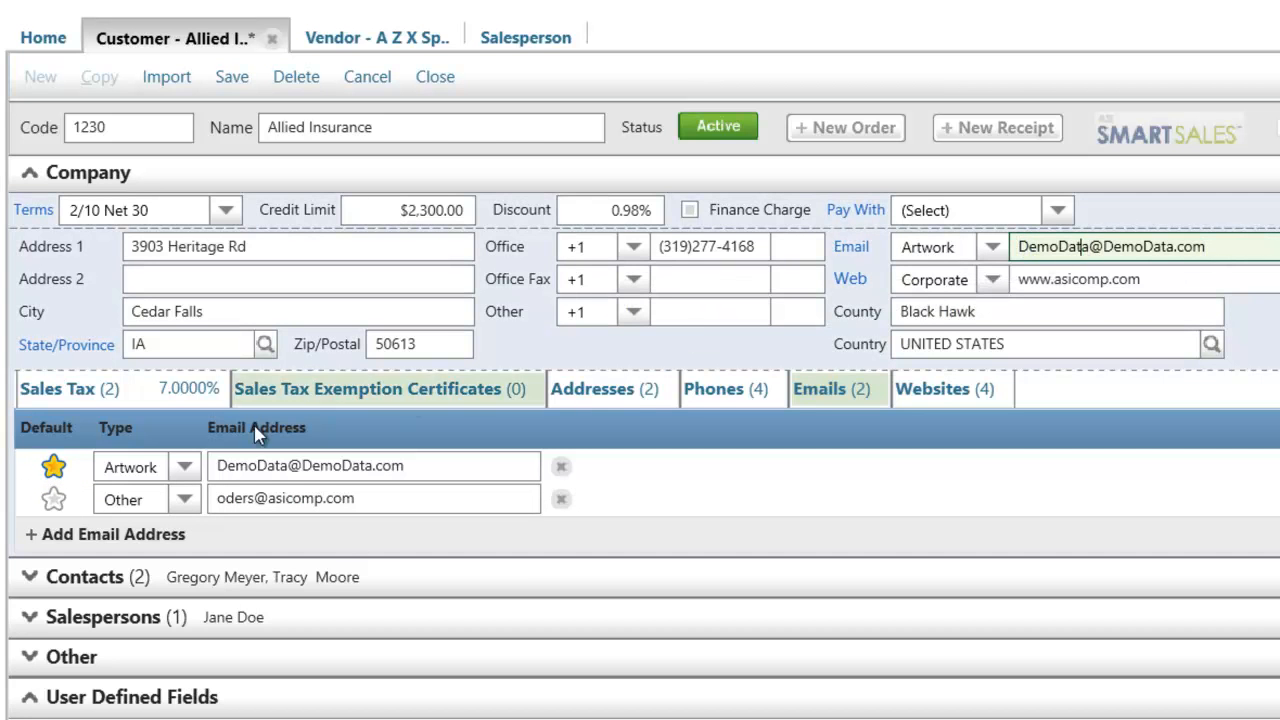
{"action": "left_click", "coordinate": [54, 499]}
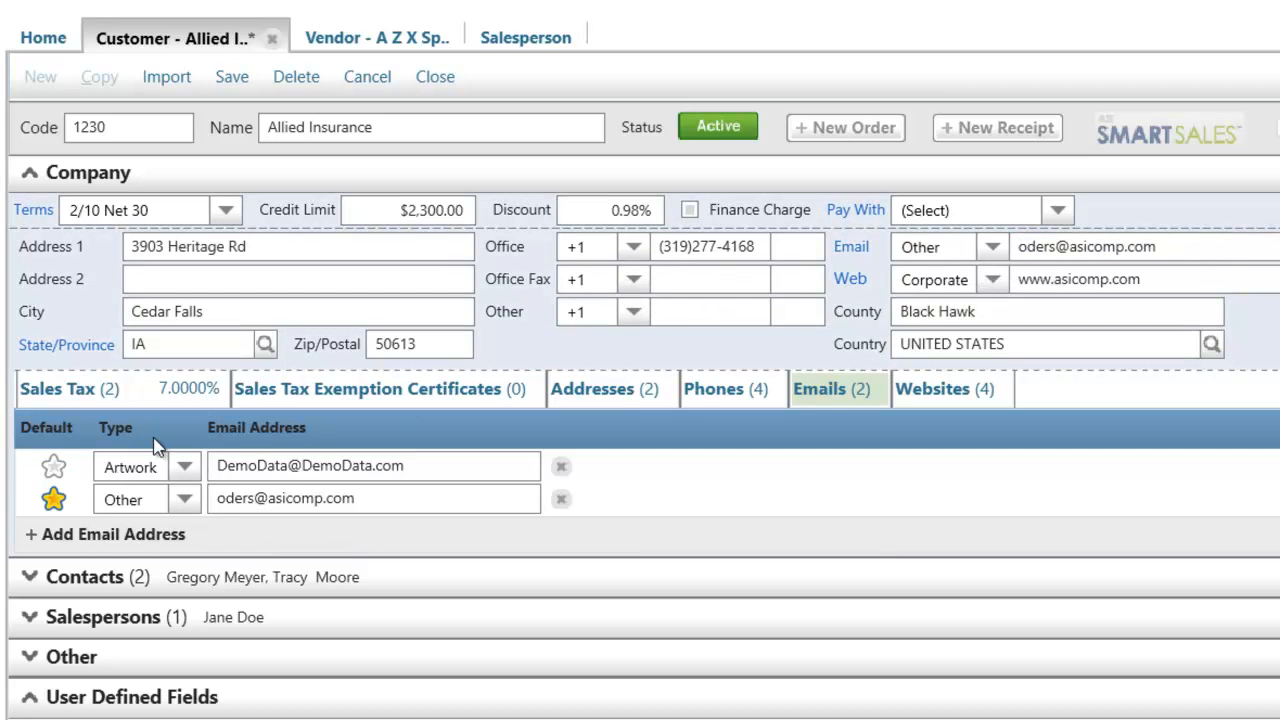
Check the available email types and try adding a blank email entry to the customer, removing it again
{"action": "left_click", "coordinate": [183, 467]}
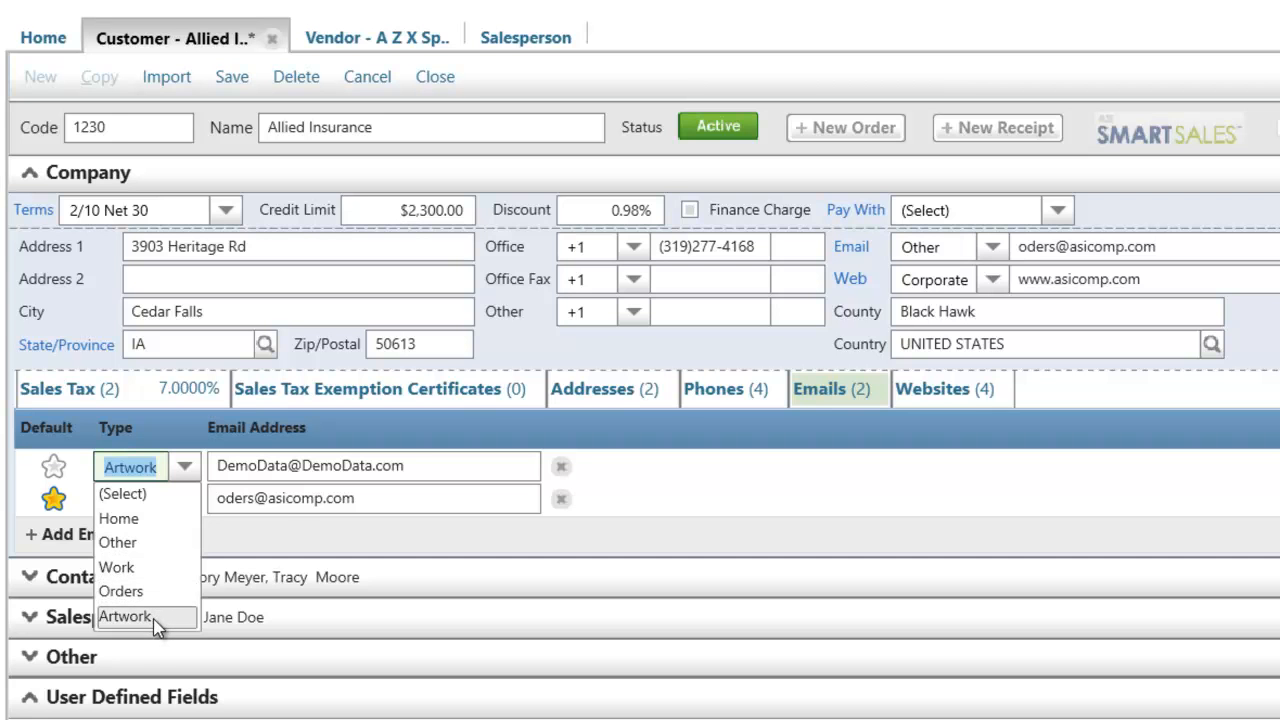
{"action": "left_click", "coordinate": [291, 534]}
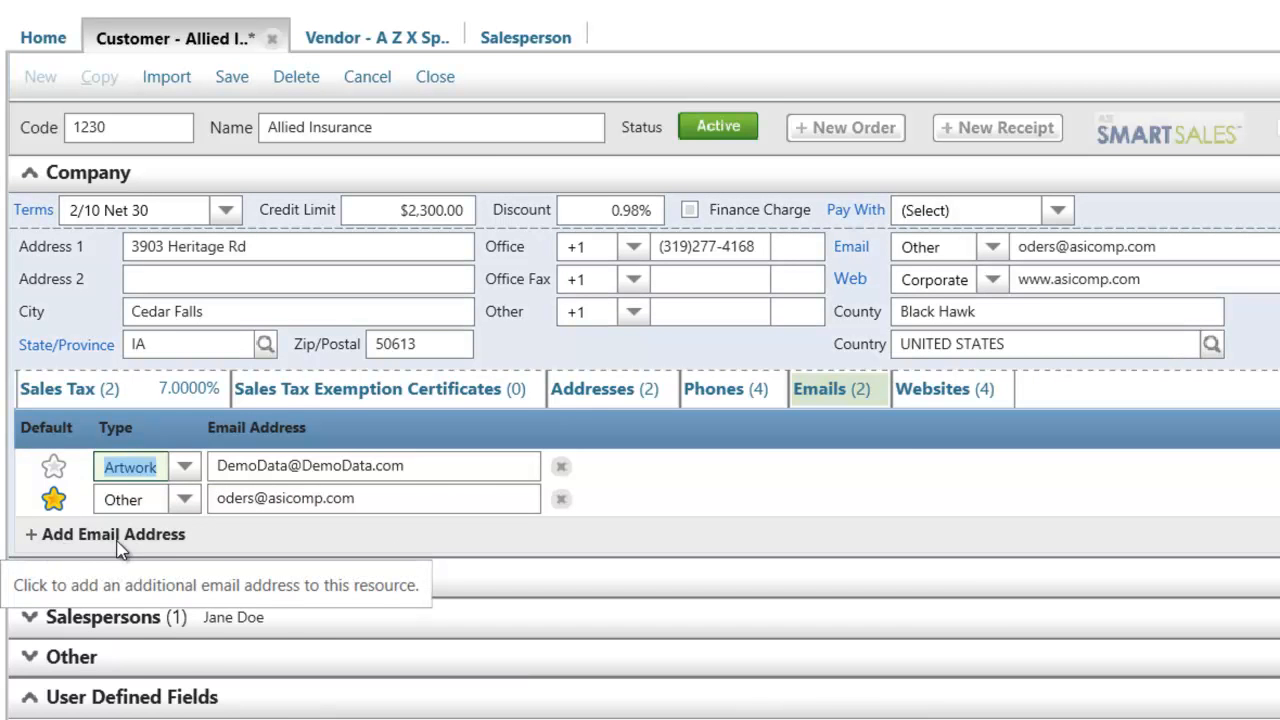
{"action": "left_click", "coordinate": [136, 534]}
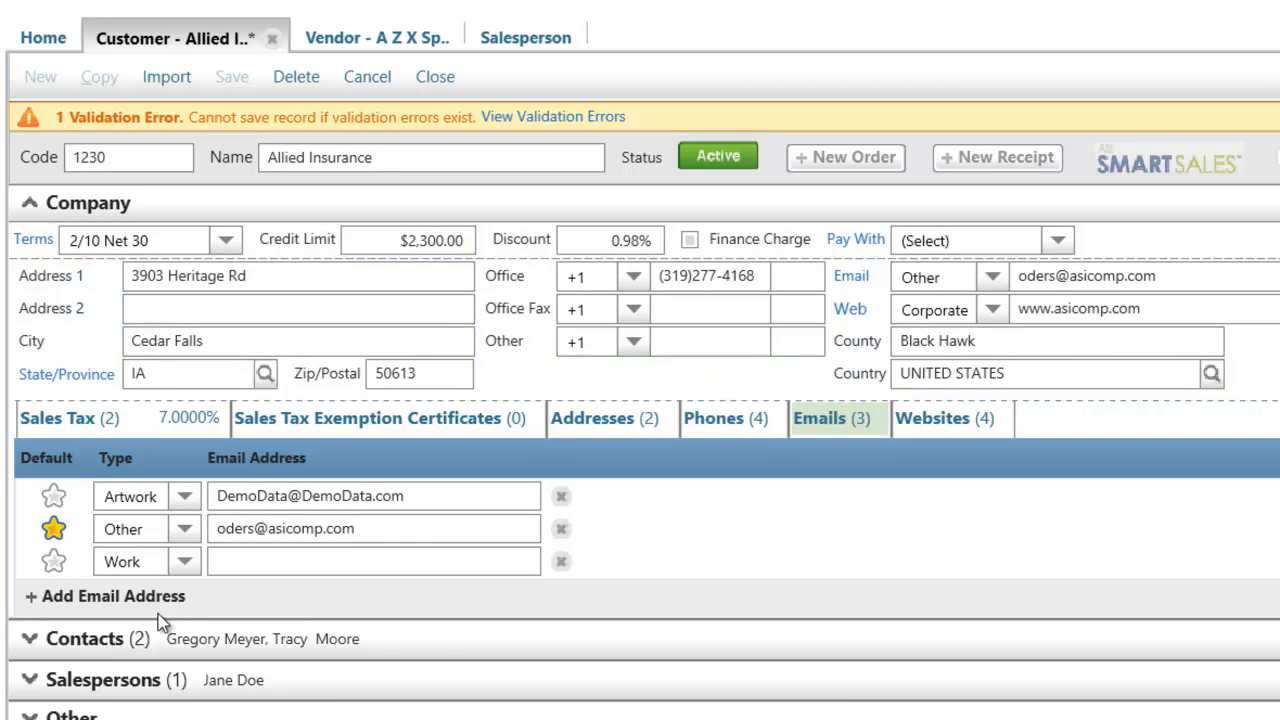
{"action": "left_click", "coordinate": [562, 566]}
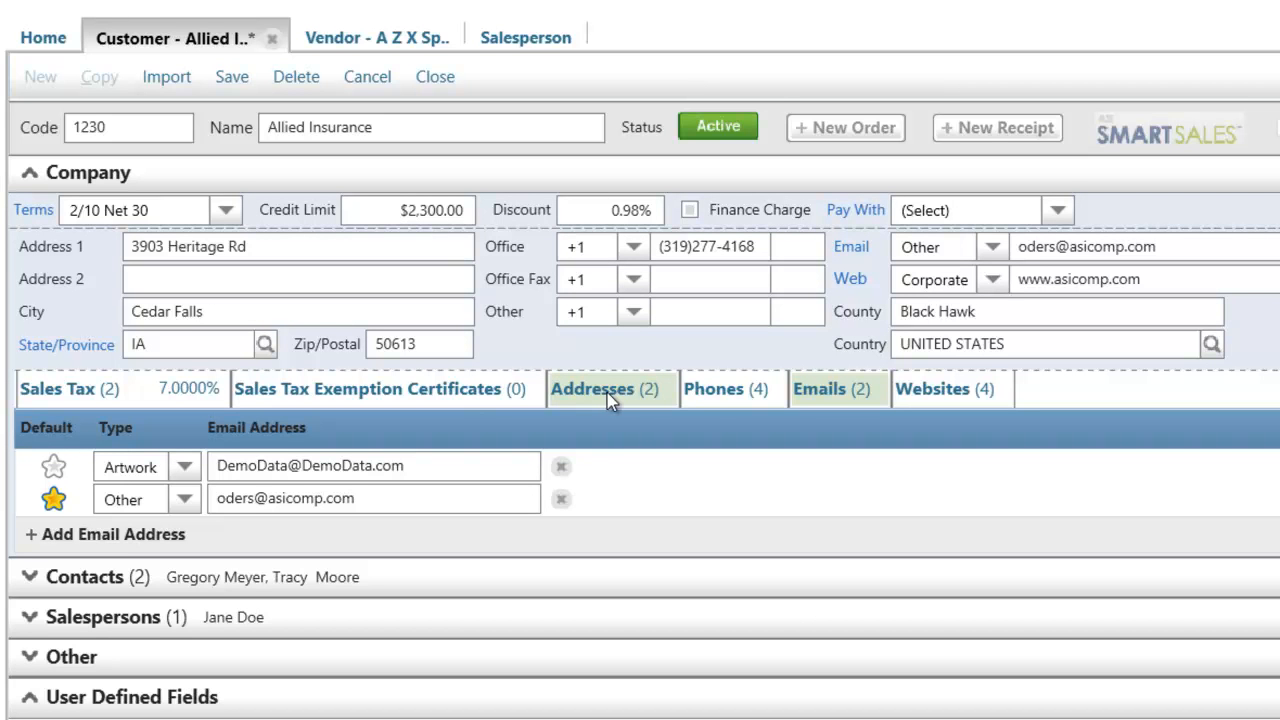
Review the customer's addresses, including the sales tax and sales tax exemption certificates of the default address
{"action": "left_click", "coordinate": [608, 392]}
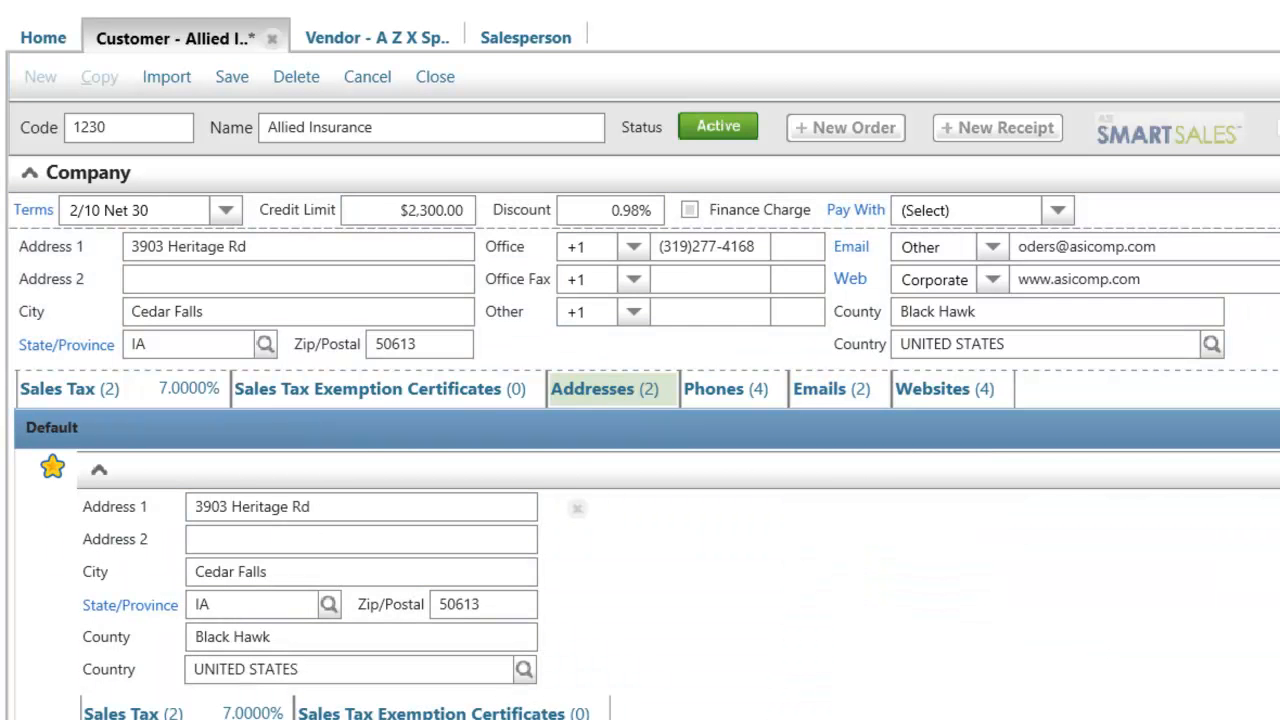
{"action": "scroll", "coordinate": [644, 437], "scroll_direction": "down", "scroll_amount": 4}
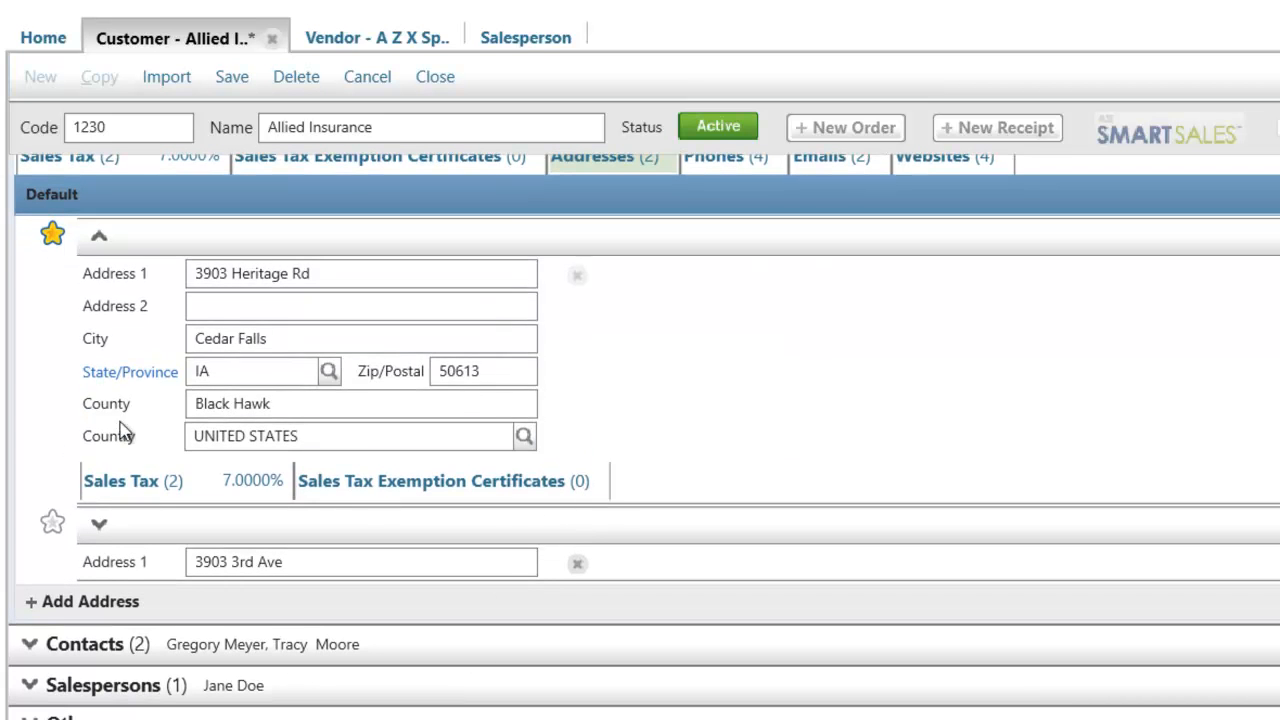
{"action": "left_click", "coordinate": [198, 492]}
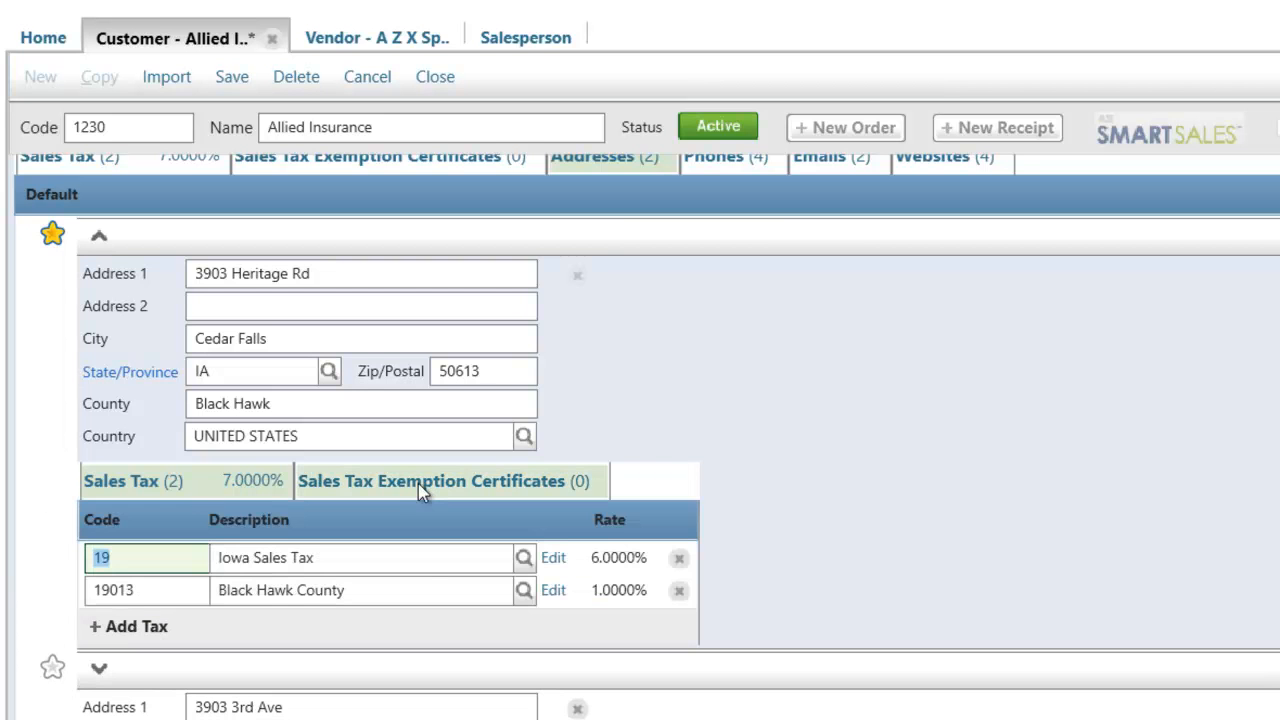
{"action": "left_click", "coordinate": [420, 490]}
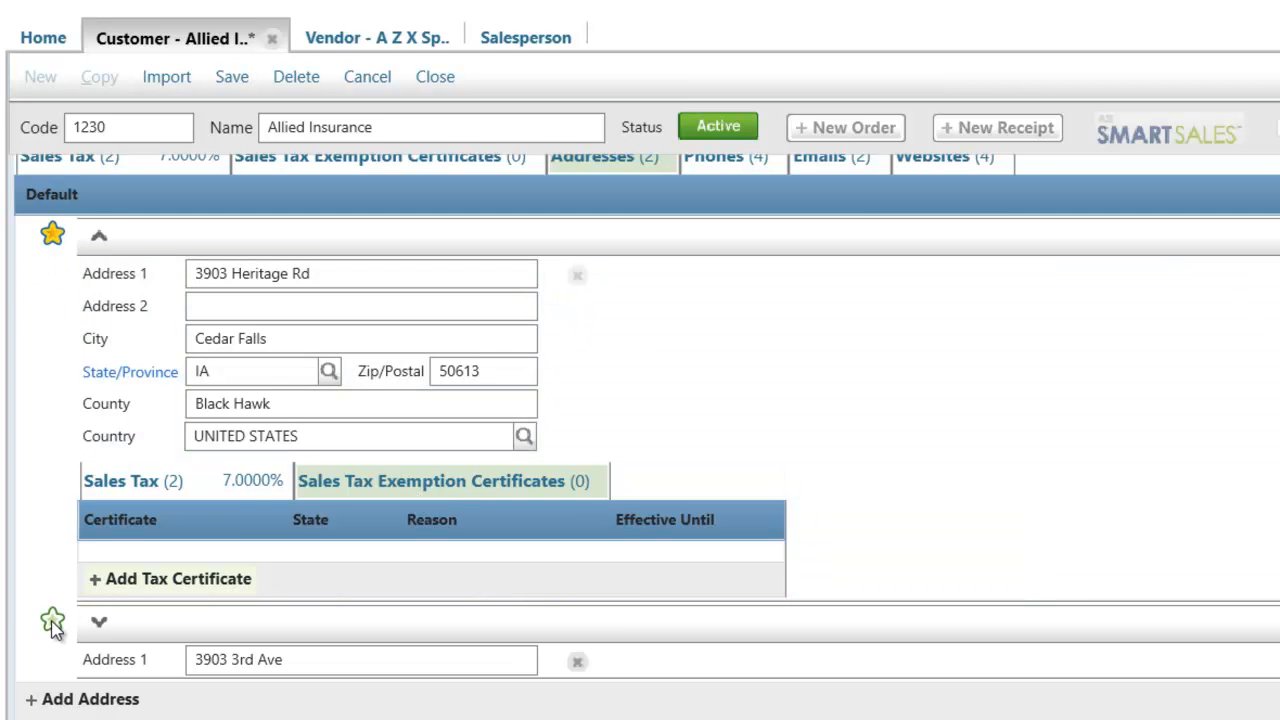
Try the second address as the customer's default and switch the default back to the first address
{"action": "left_click", "coordinate": [52, 622]}
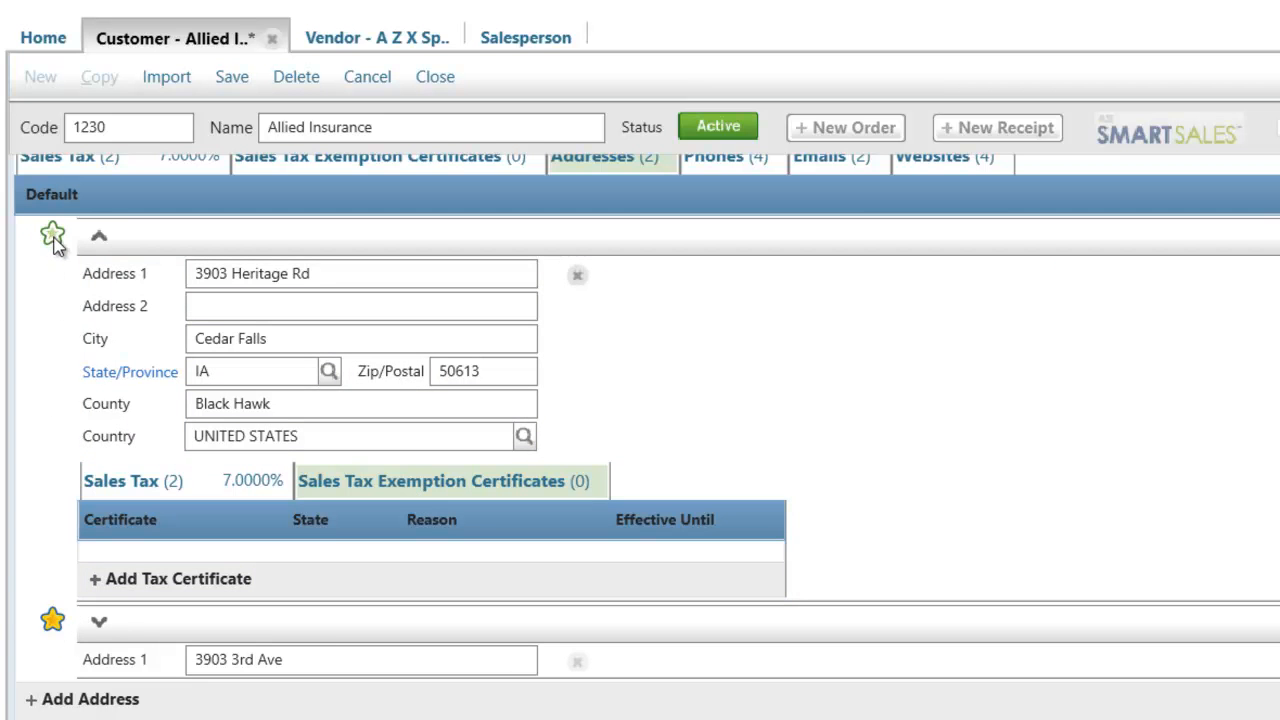
{"action": "left_click", "coordinate": [52, 236]}
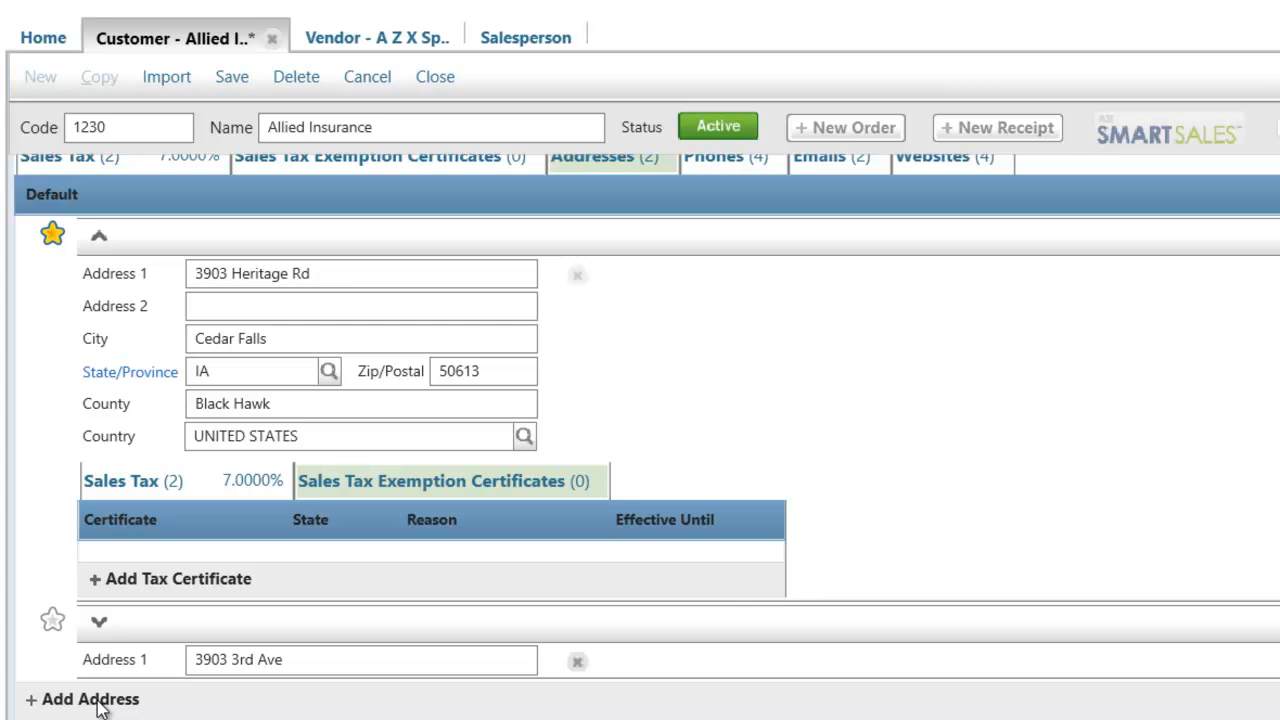
{"action": "scroll", "coordinate": [587, 548], "scroll_direction": "up", "scroll_amount": 2}
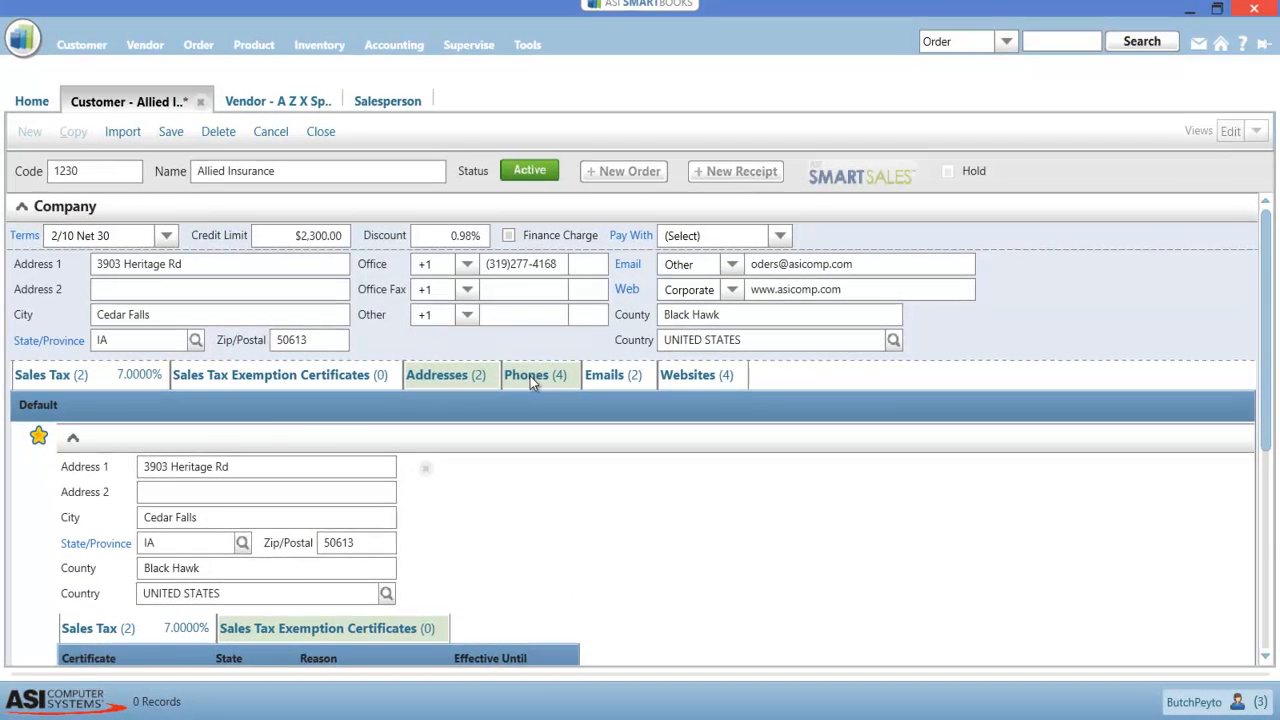
Review the phone types in the customer's phone list and choose UNITED STATES +1 as the first office phone's country code
{"action": "left_click", "coordinate": [530, 376]}
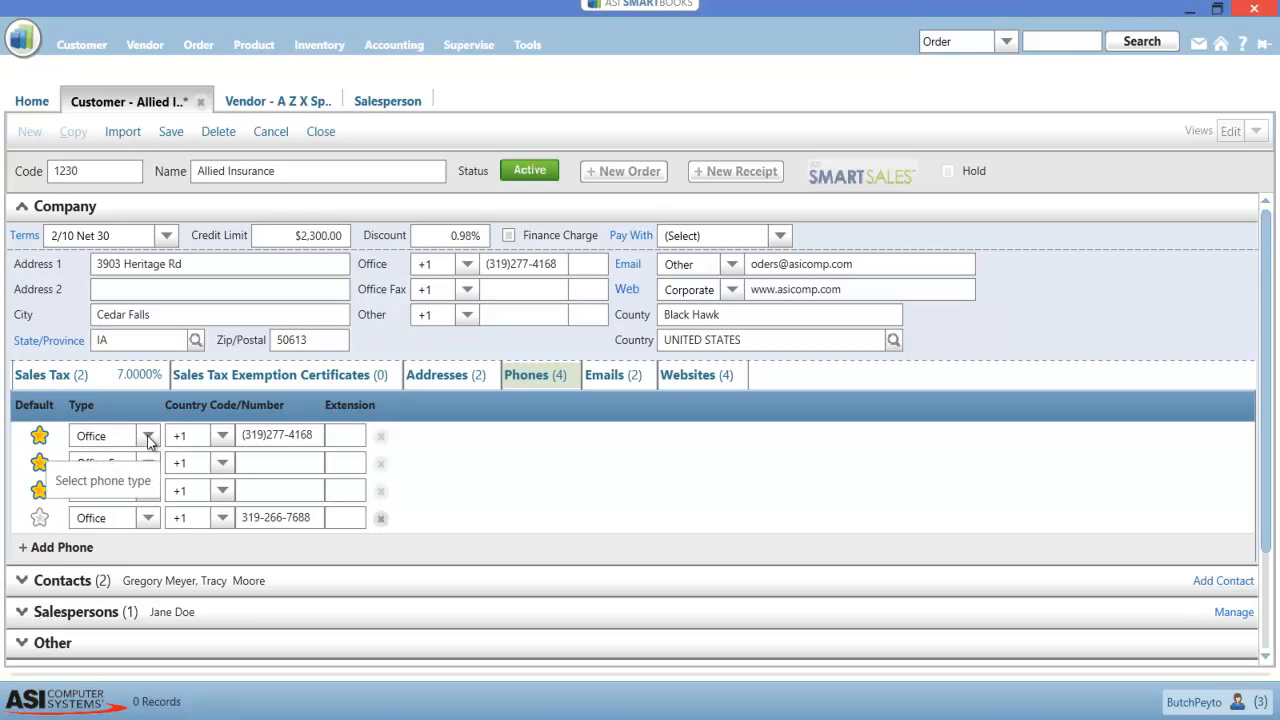
{"action": "left_click", "coordinate": [148, 436]}
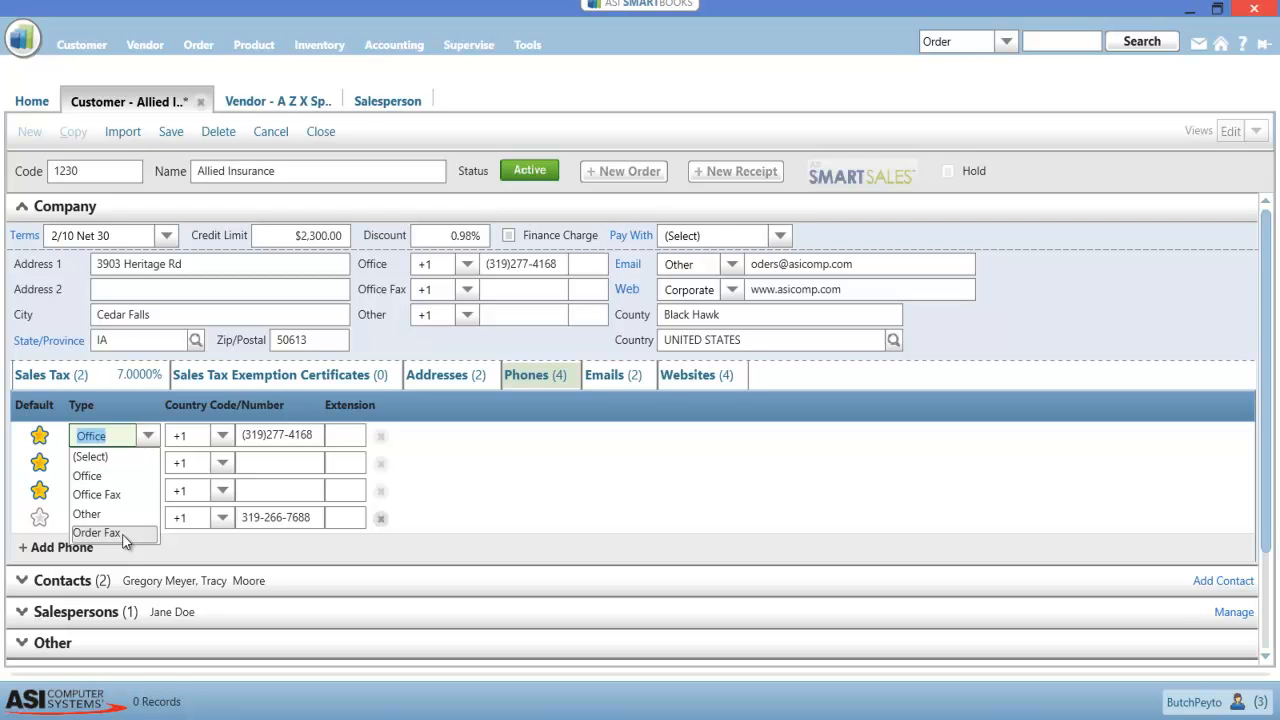
{"action": "left_click", "coordinate": [233, 402]}
{"action": "left_click", "coordinate": [226, 437]}
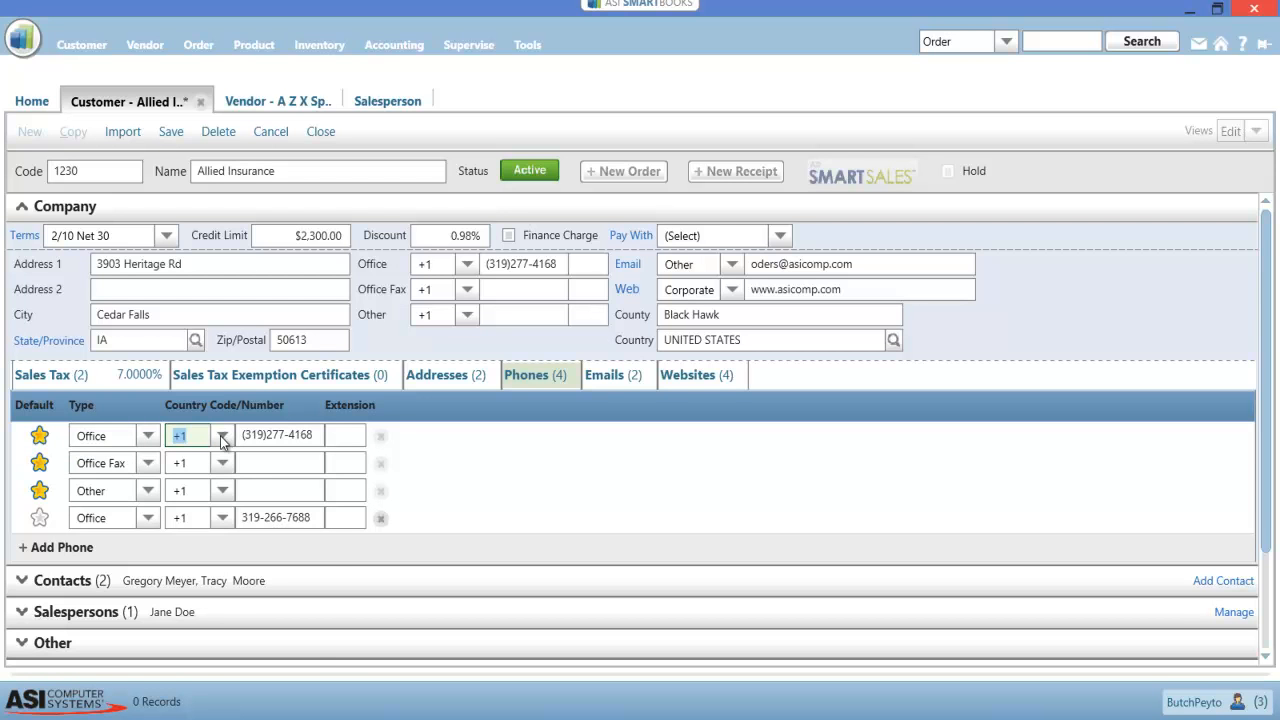
{"action": "left_click", "coordinate": [222, 437]}
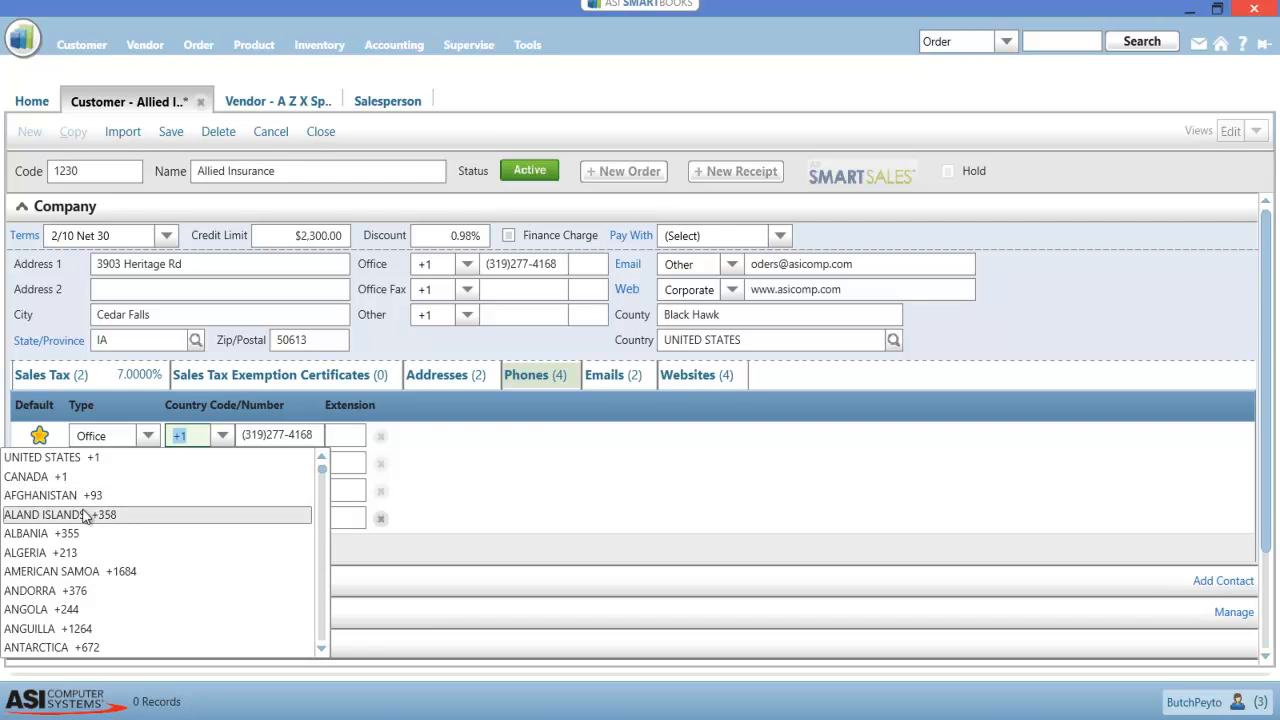
{"action": "left_click", "coordinate": [89, 458]}
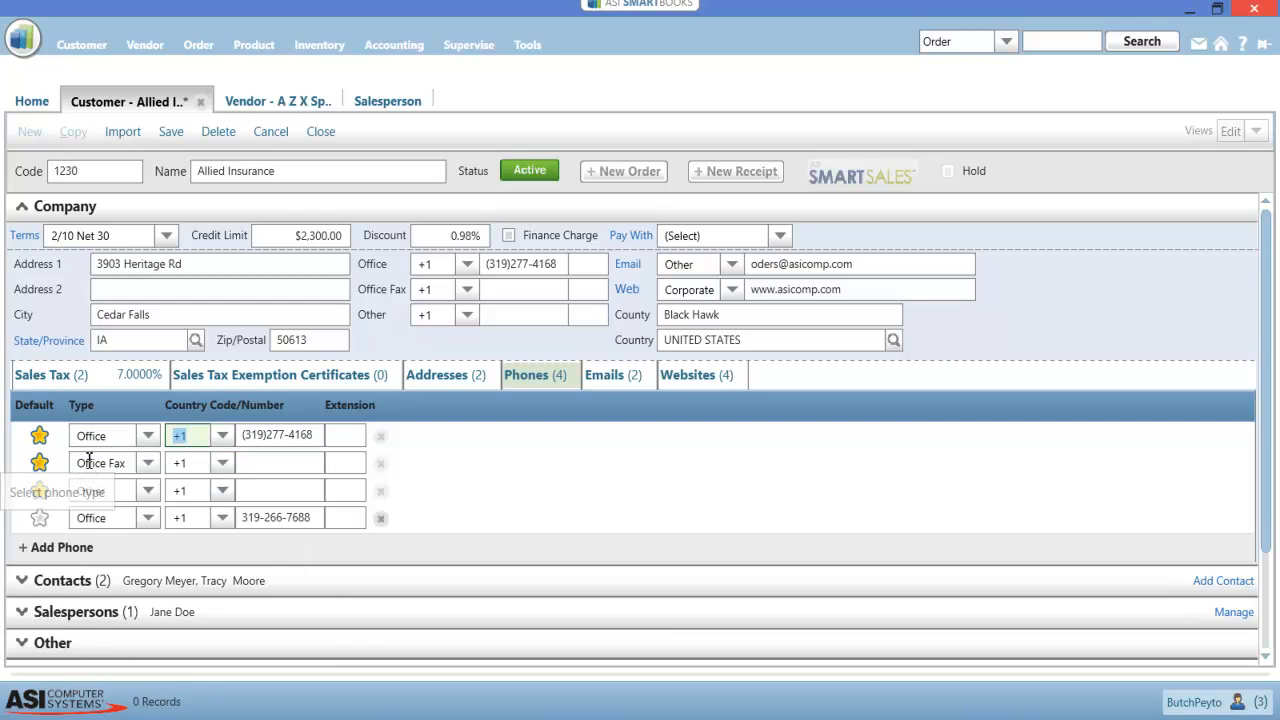
Try adding a blank phone entry to the customer, and save the customer record without it
{"action": "left_click", "coordinate": [68, 555]}
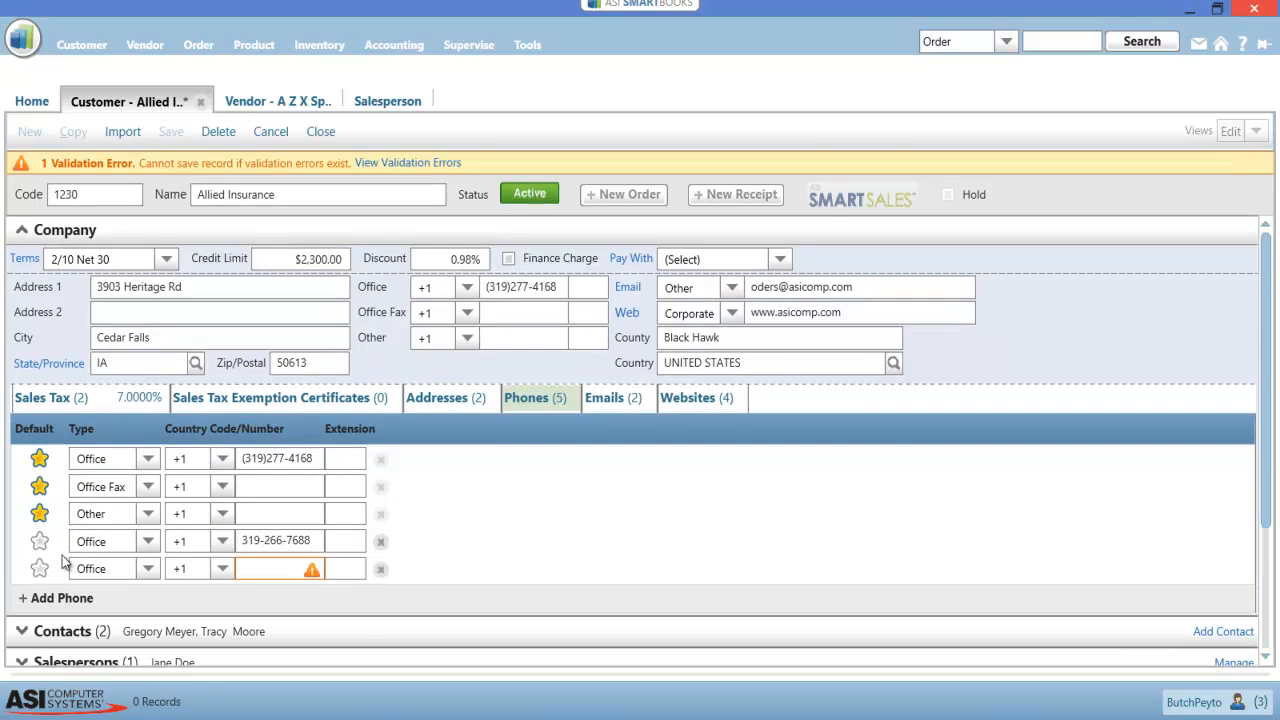
{"action": "left_click", "coordinate": [223, 568]}
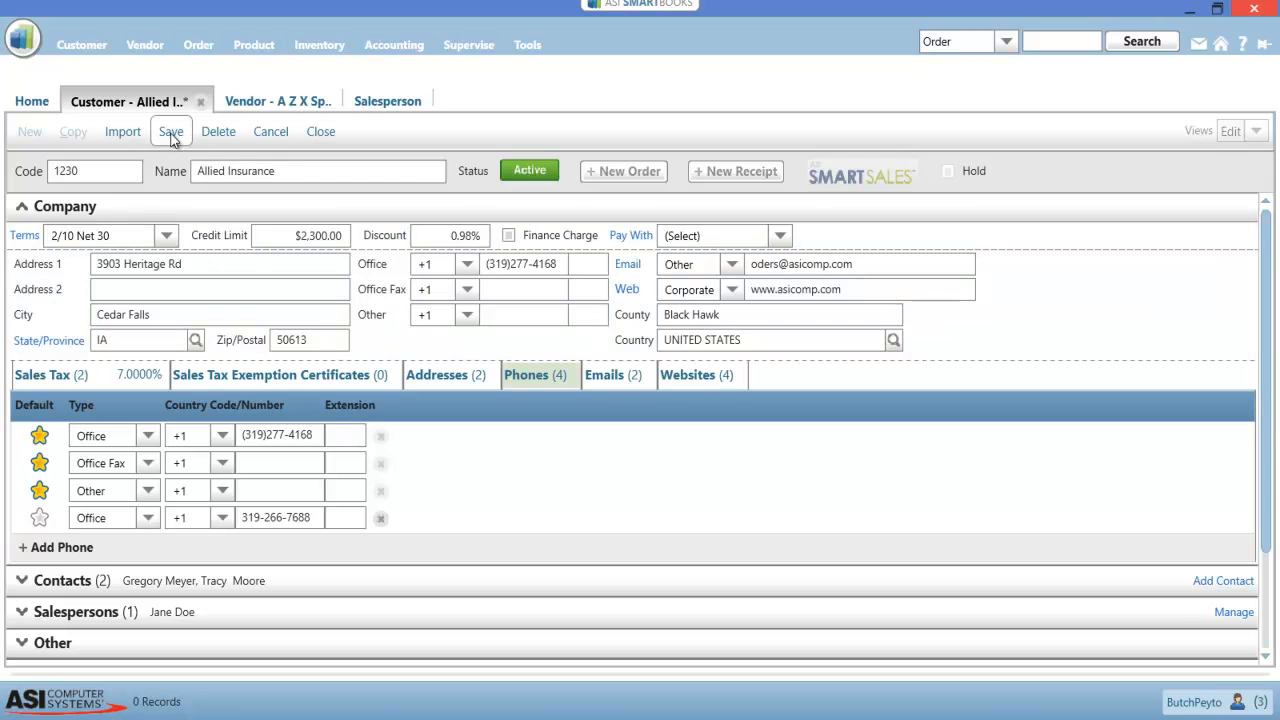
{"action": "left_click", "coordinate": [171, 136]}
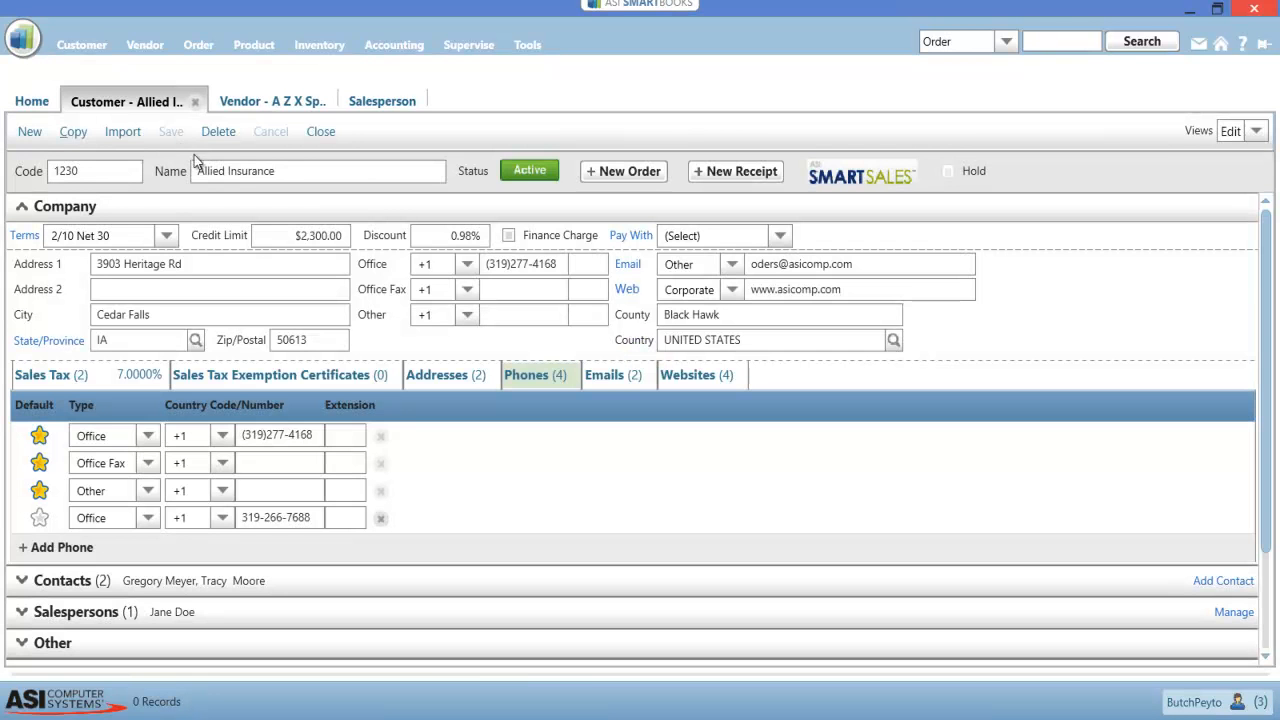
Review the websites of the A Z X Sport vendor and the website types available for them
{"action": "left_click", "coordinate": [292, 102]}
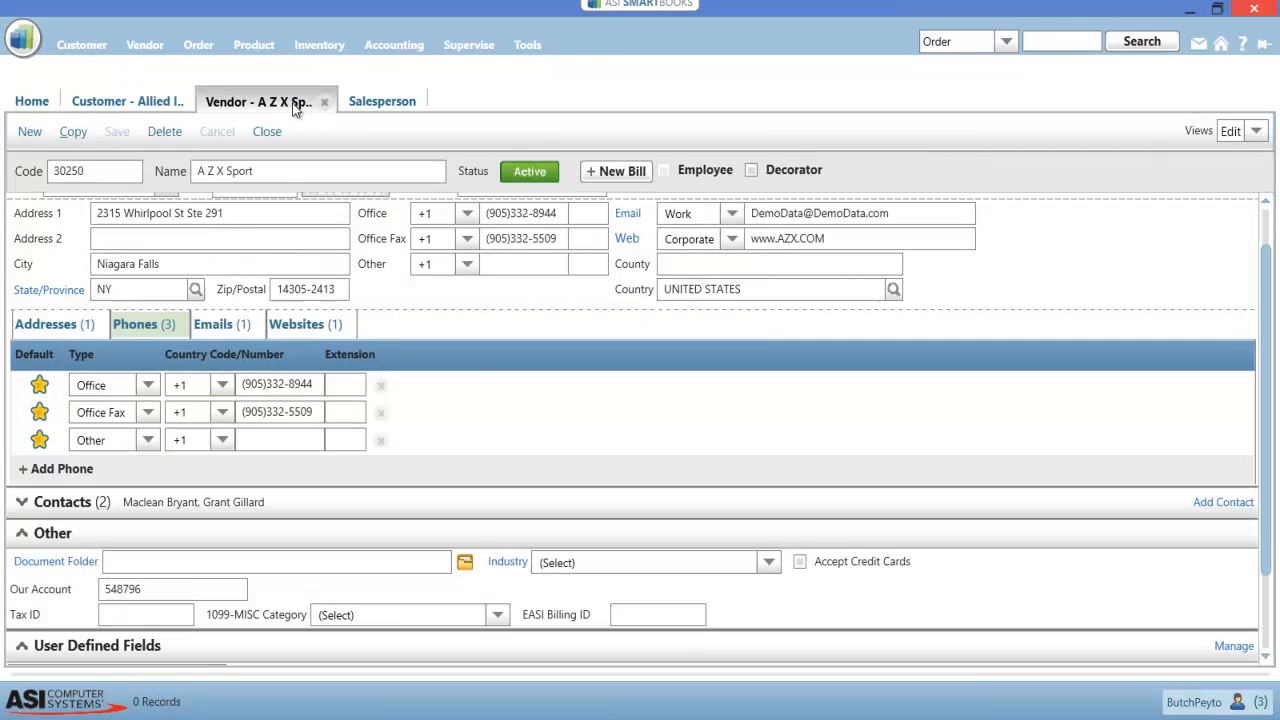
{"action": "left_click", "coordinate": [301, 333]}
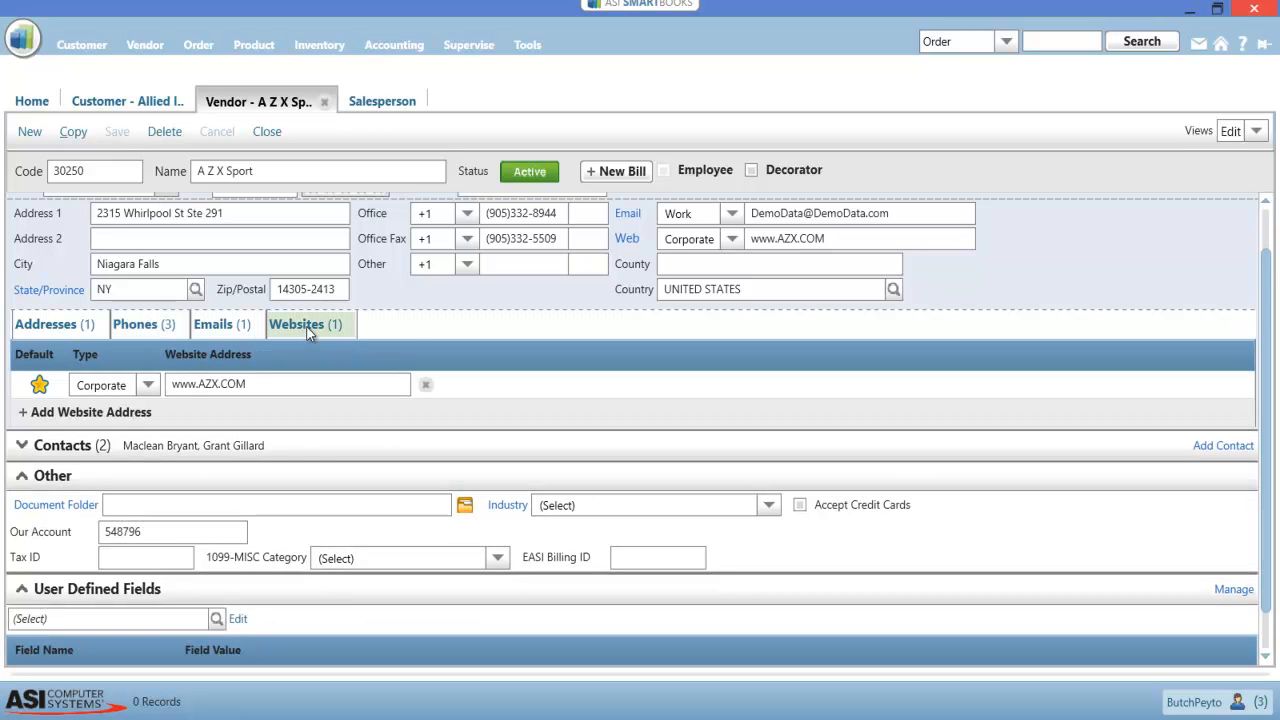
{"action": "left_click", "coordinate": [145, 389]}
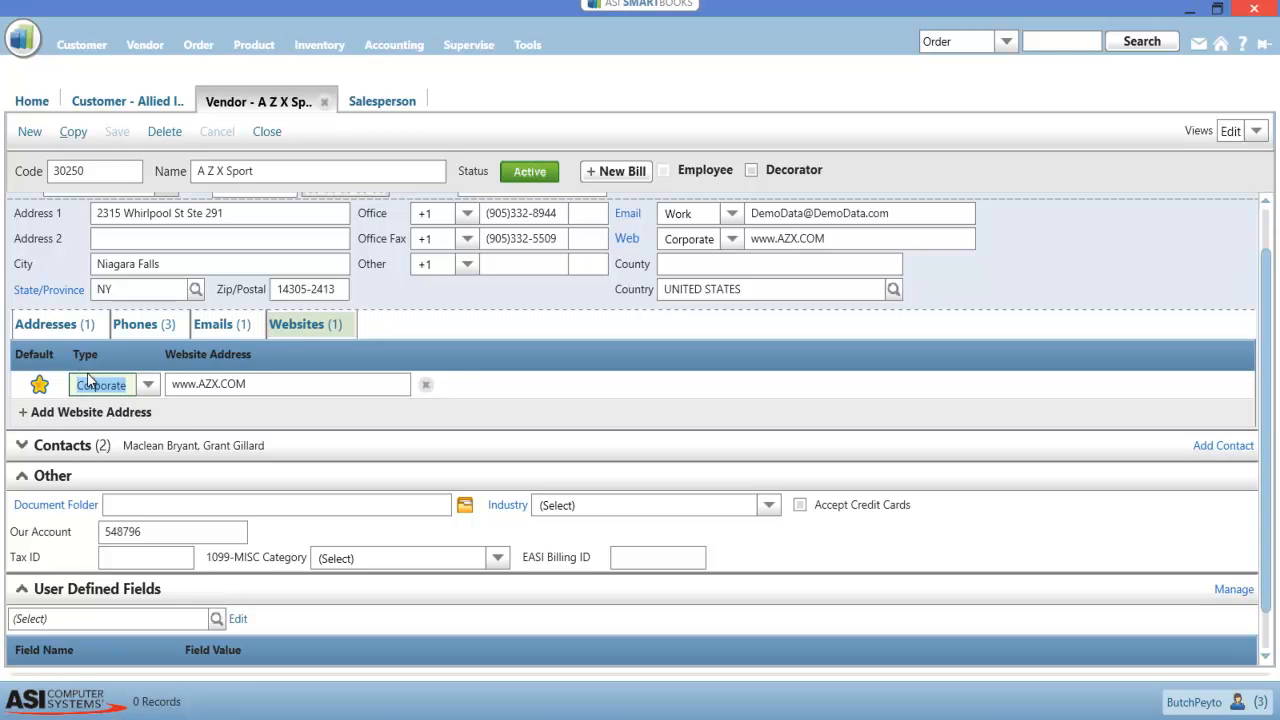
{"action": "left_click", "coordinate": [149, 388]}
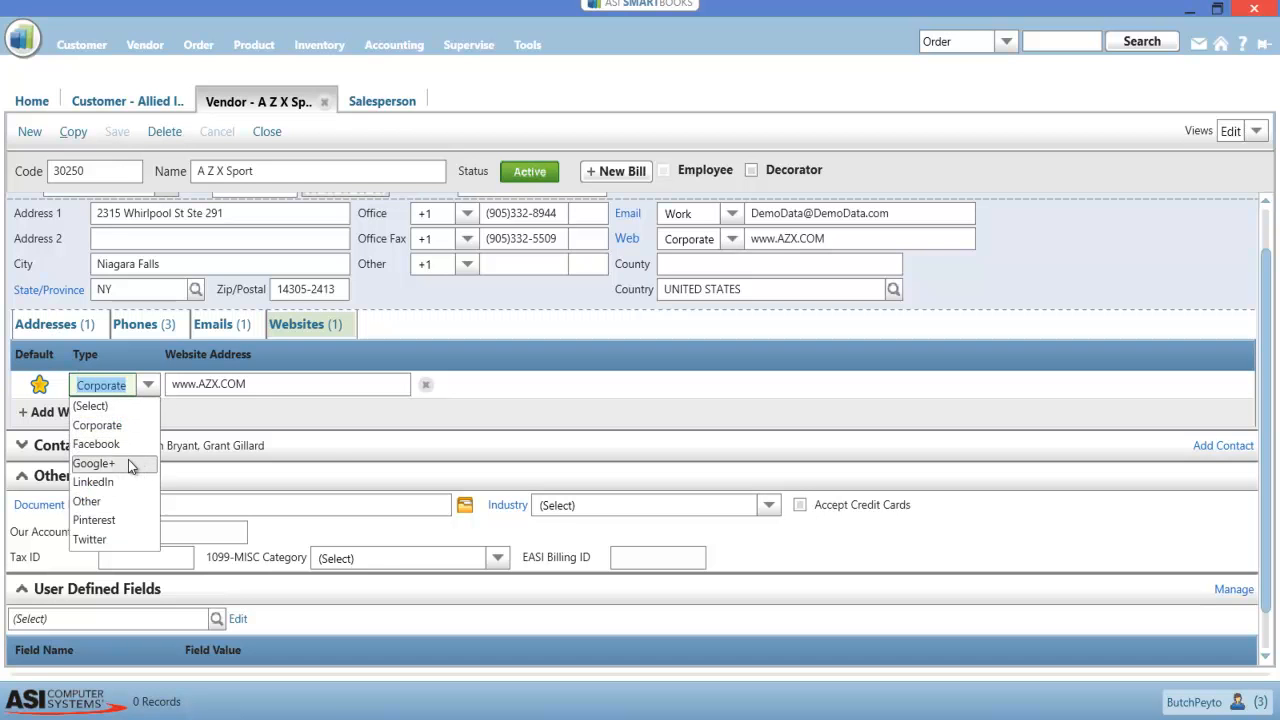
{"action": "left_click", "coordinate": [321, 450]}
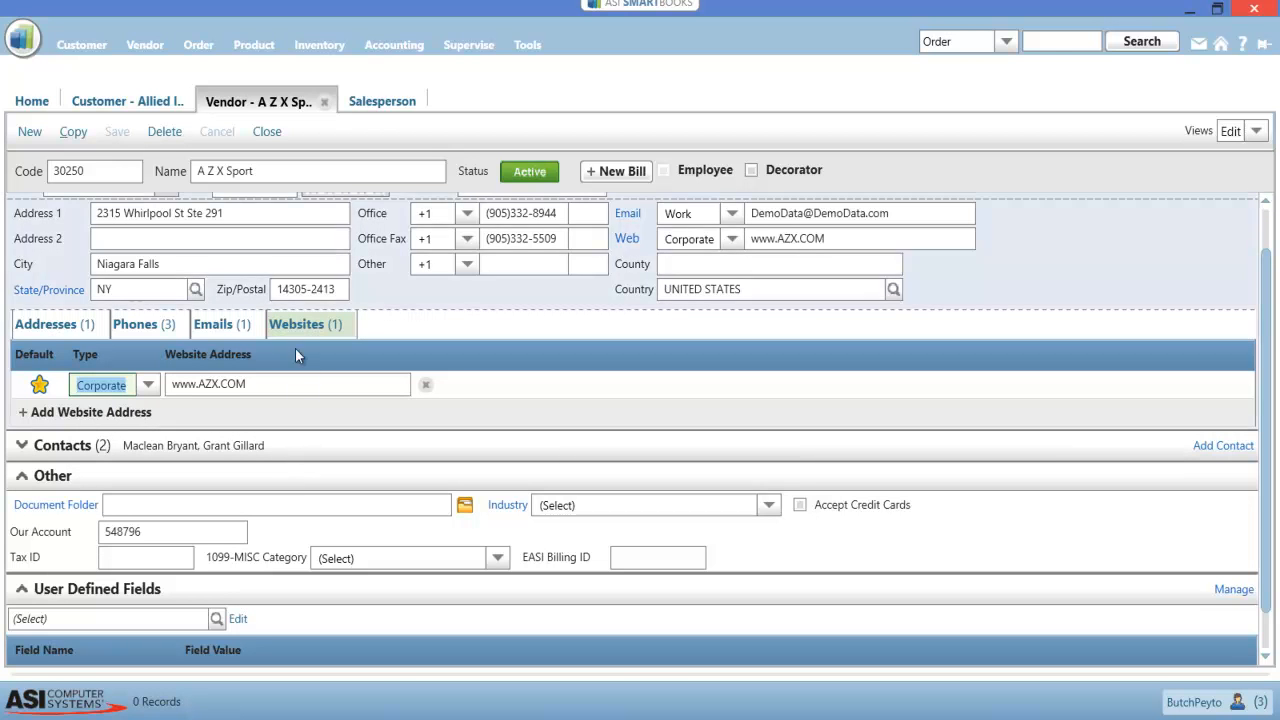
Review the vendor's email list with its available email types, and the vendor's addresses and phones
{"action": "left_click", "coordinate": [229, 332]}
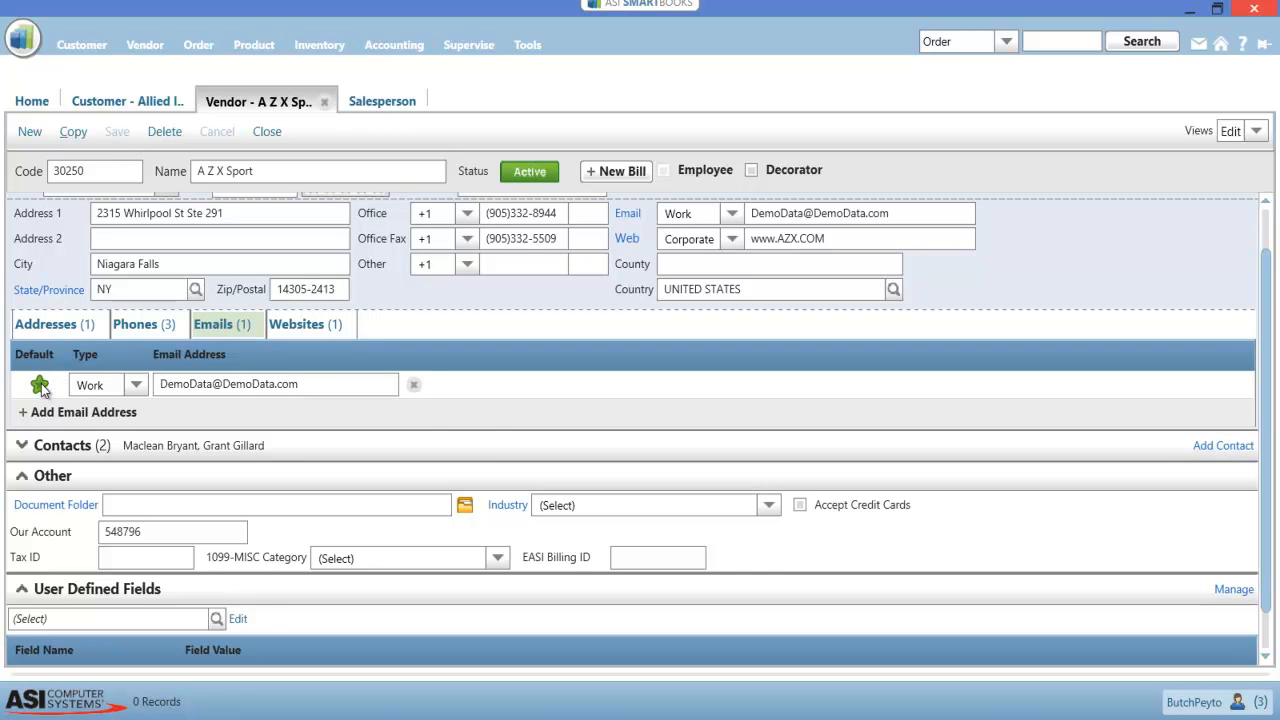
{"action": "left_click", "coordinate": [137, 385]}
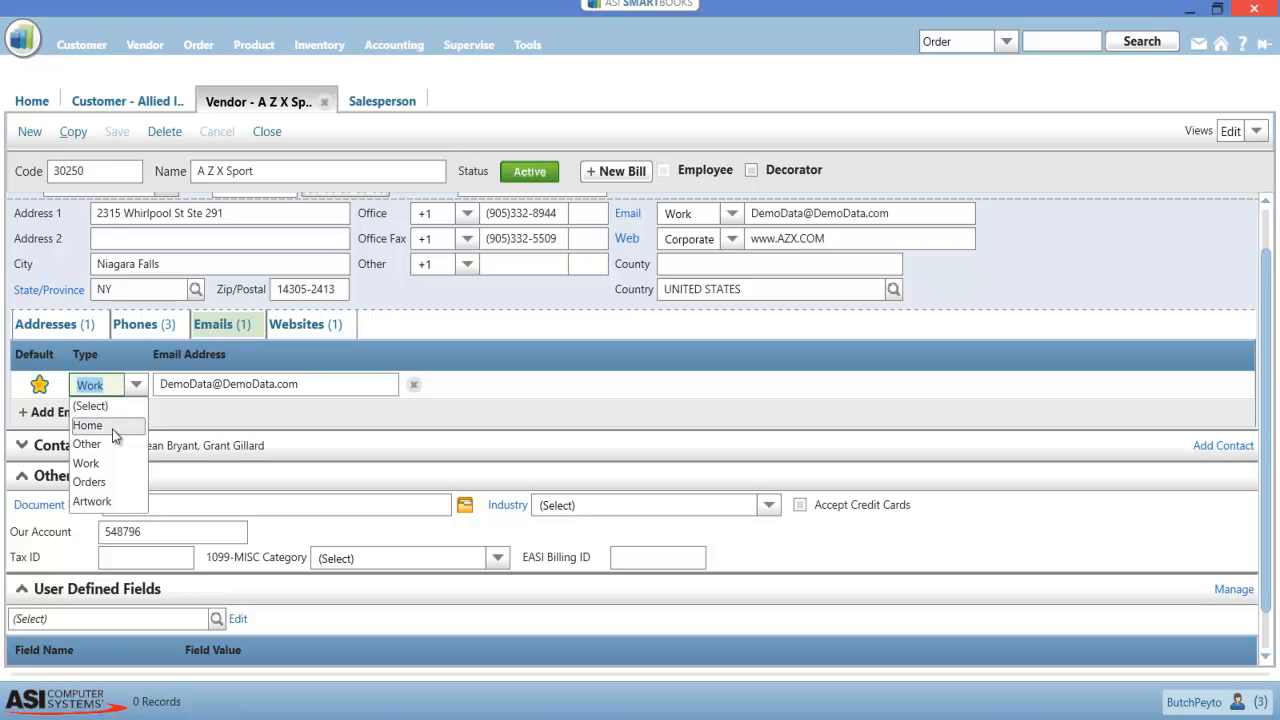
{"action": "left_click", "coordinate": [277, 444]}
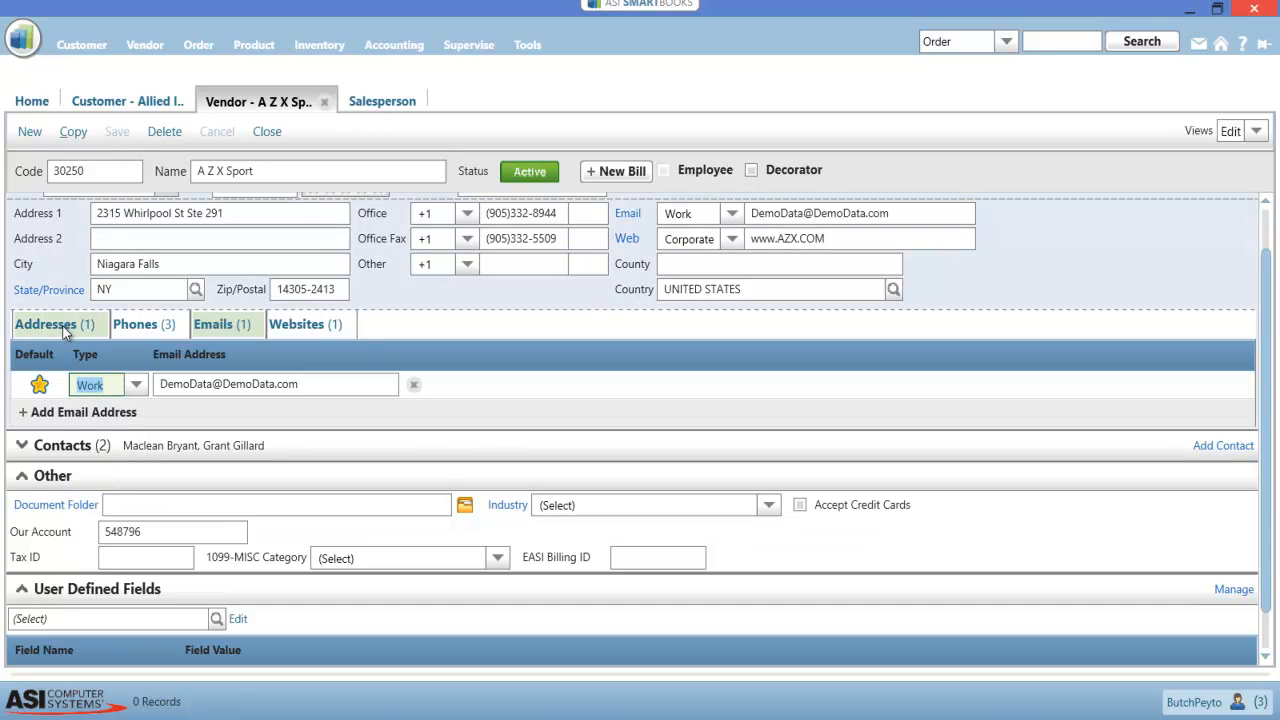
{"action": "left_click", "coordinate": [80, 331]}
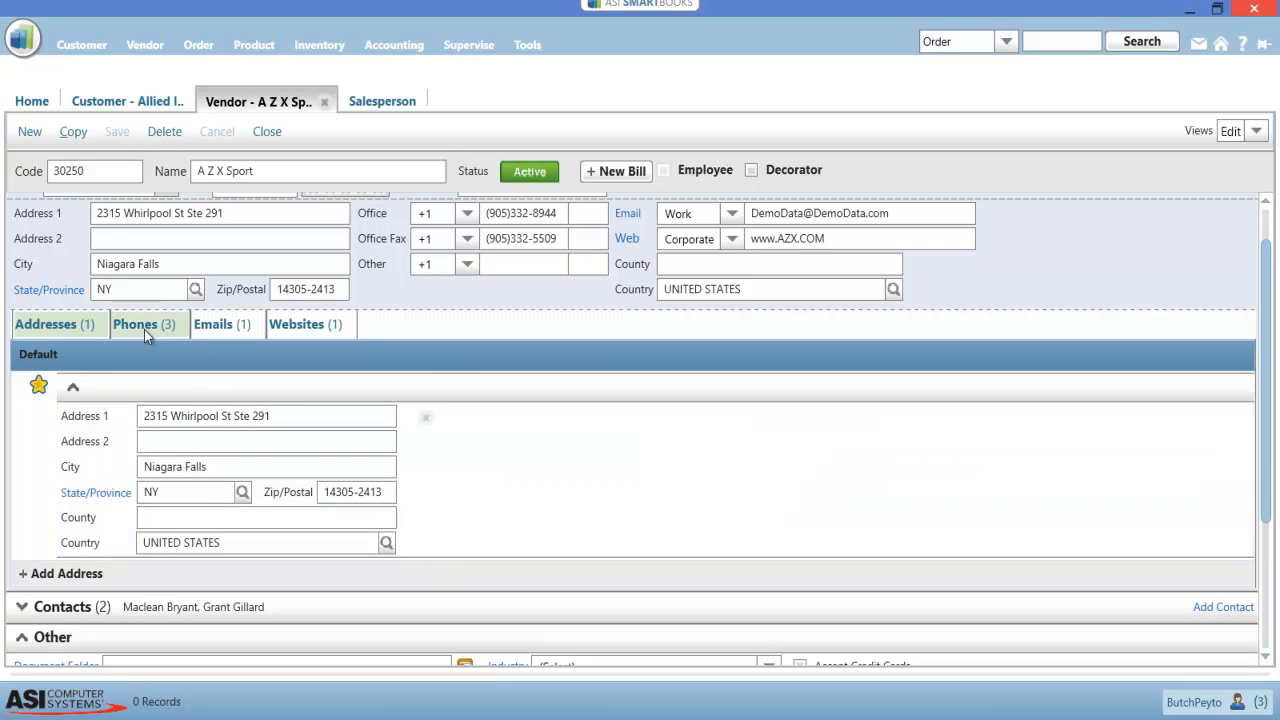
{"action": "left_click", "coordinate": [144, 324]}
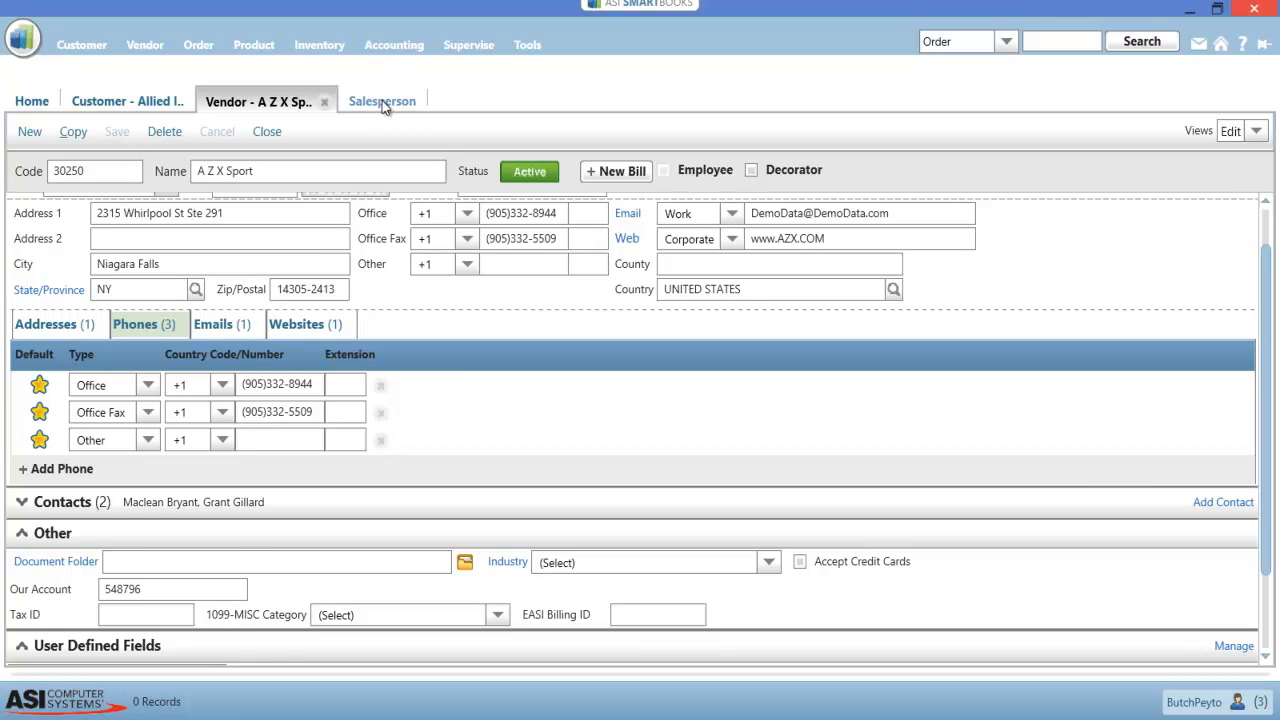
Review the salesperson's websites and emails, including the available email types, keeping Work as the email type
{"action": "left_click", "coordinate": [384, 104]}
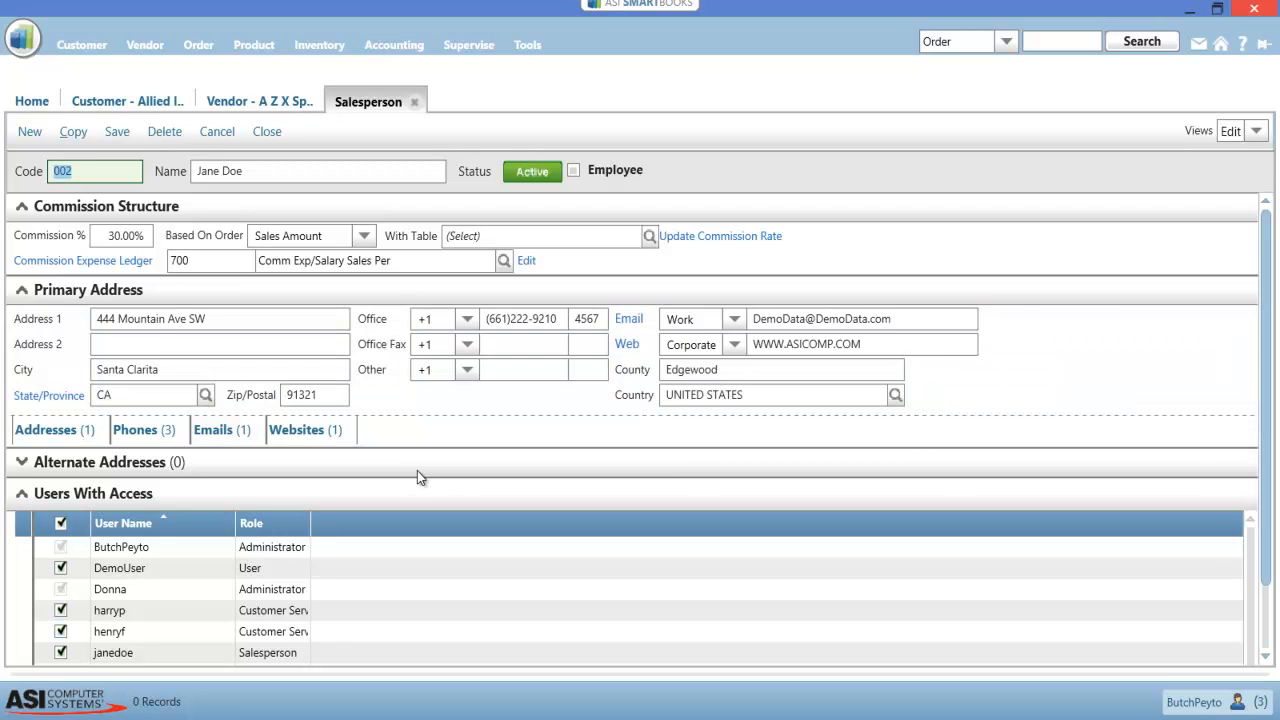
{"action": "left_click", "coordinate": [305, 433]}
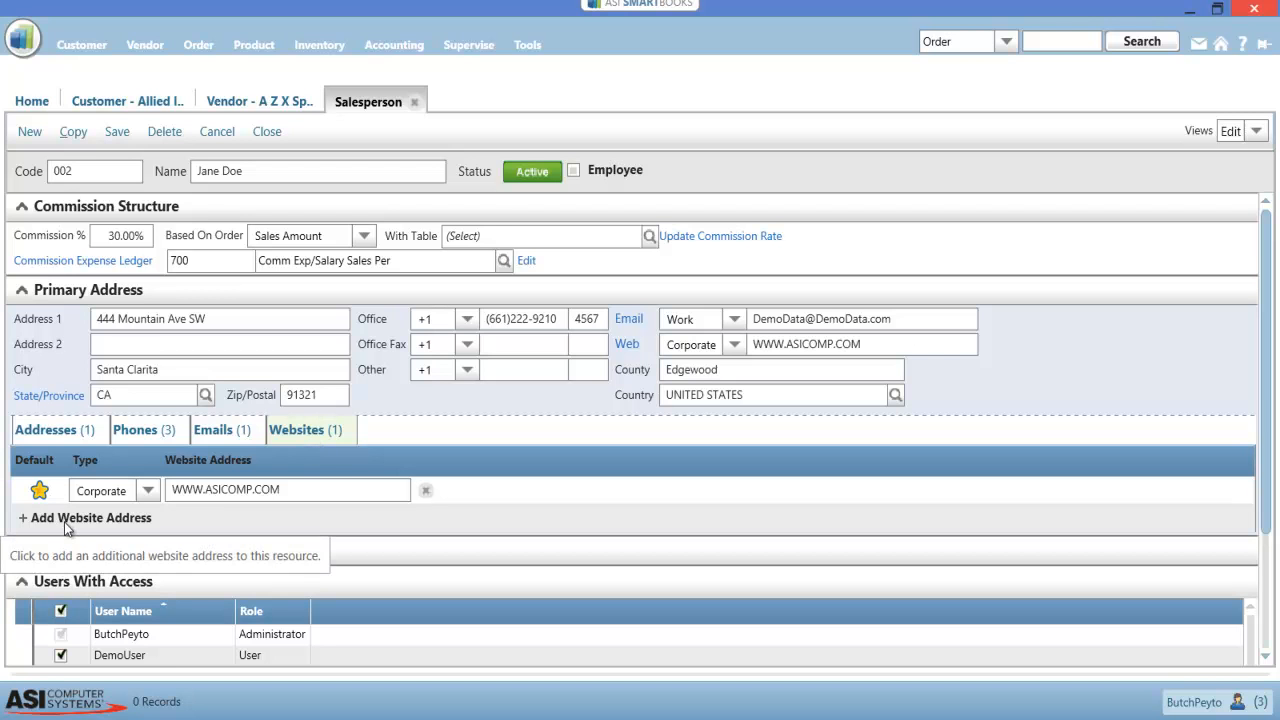
{"action": "left_click", "coordinate": [225, 430]}
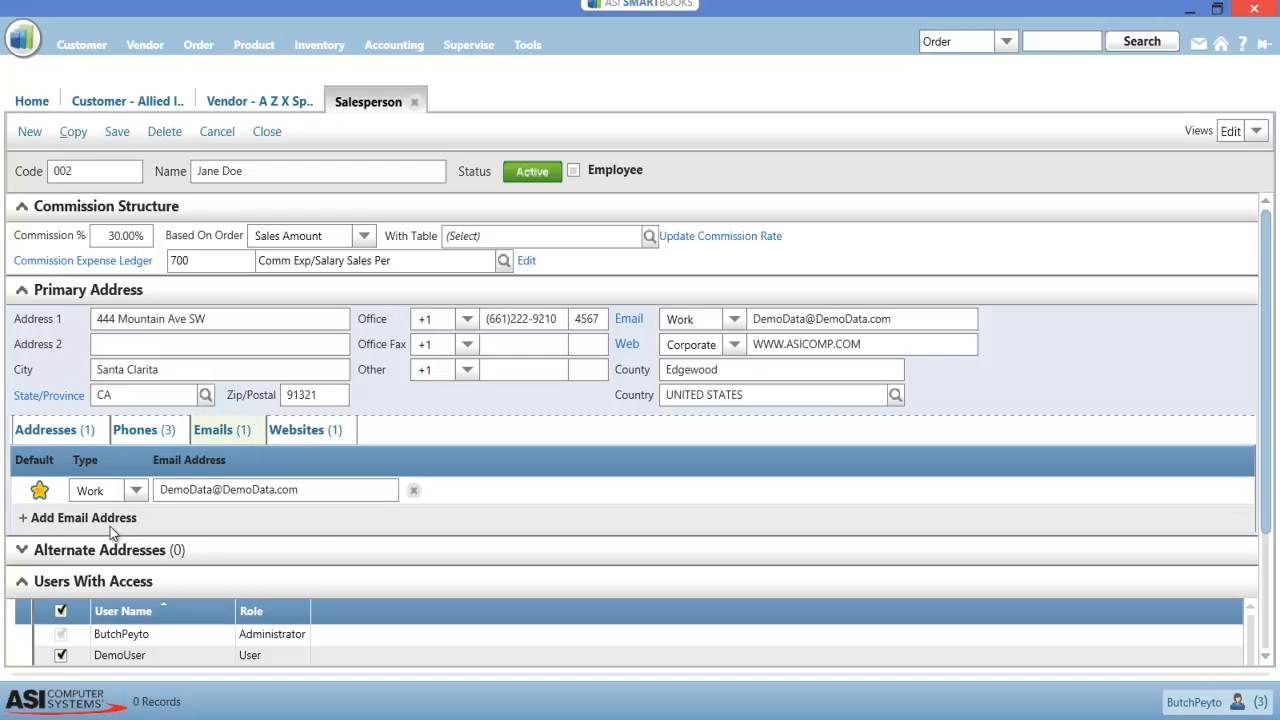
{"action": "left_click", "coordinate": [136, 492]}
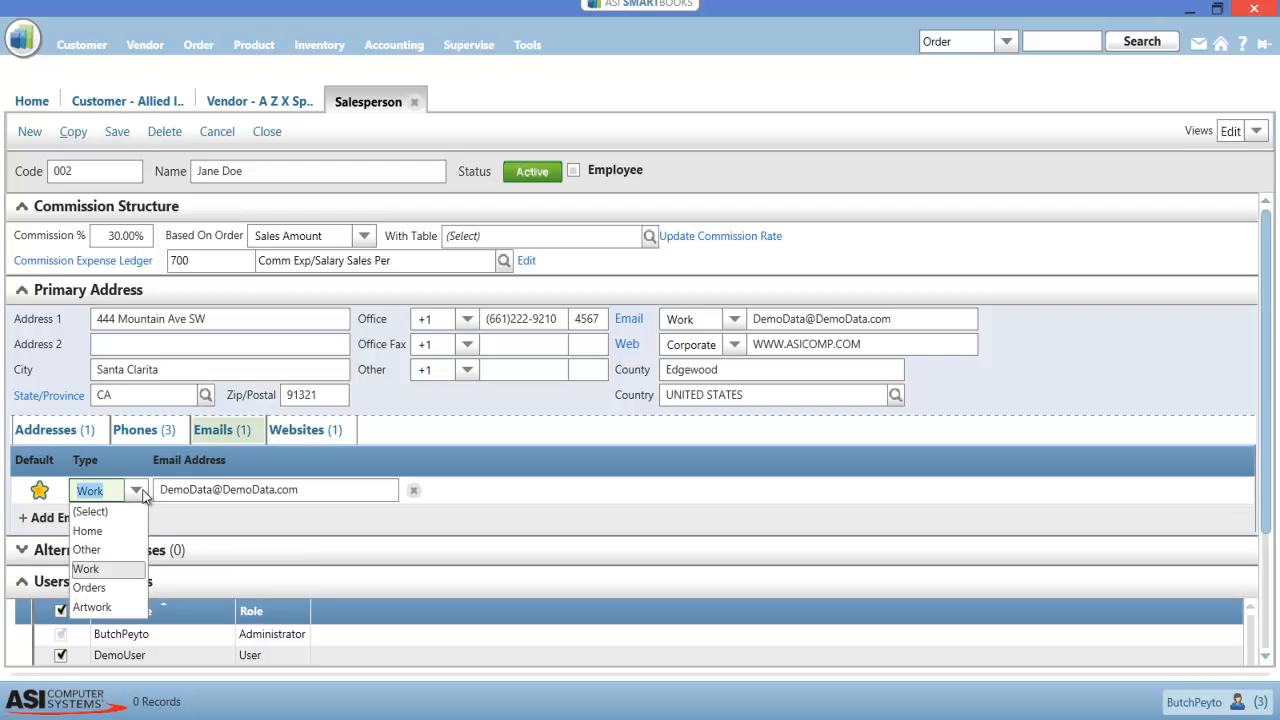
{"action": "left_click", "coordinate": [103, 569]}
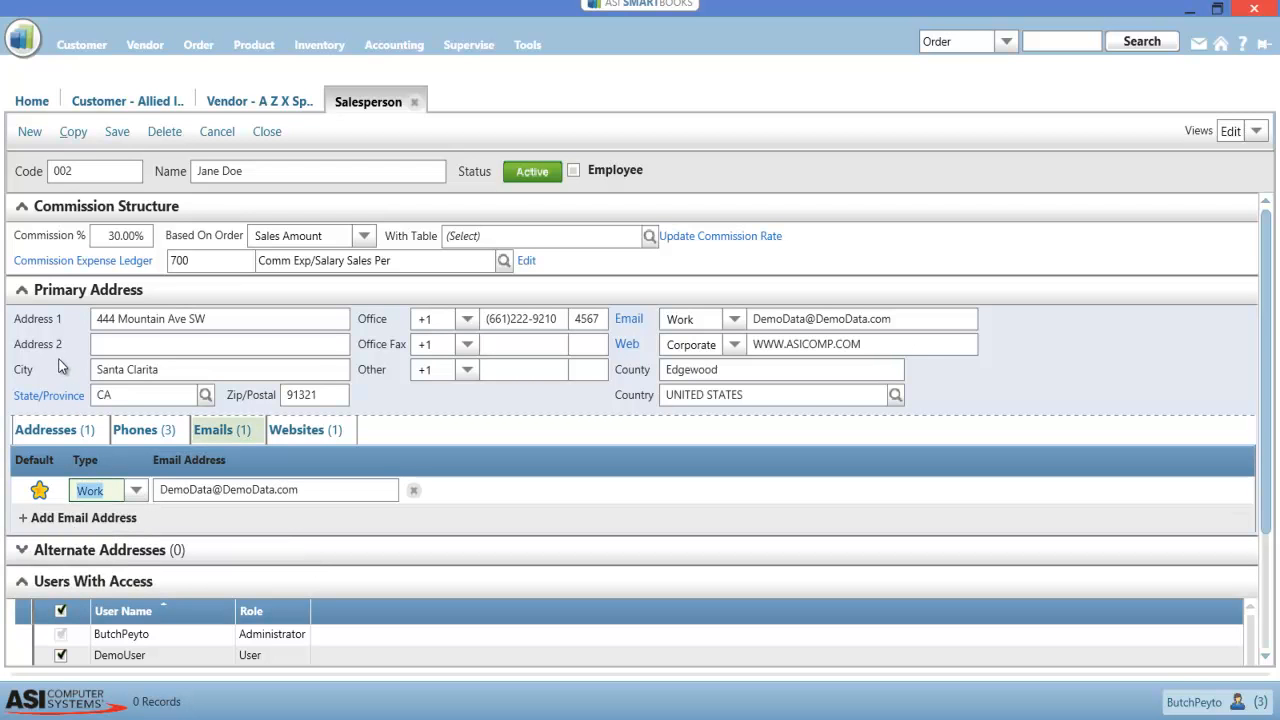
Review the salesperson's addresses and phones, and return to the home page
{"action": "left_click", "coordinate": [66, 429]}
{"action": "scroll", "coordinate": [145, 338], "scroll_direction": "down", "scroll_amount": 2}
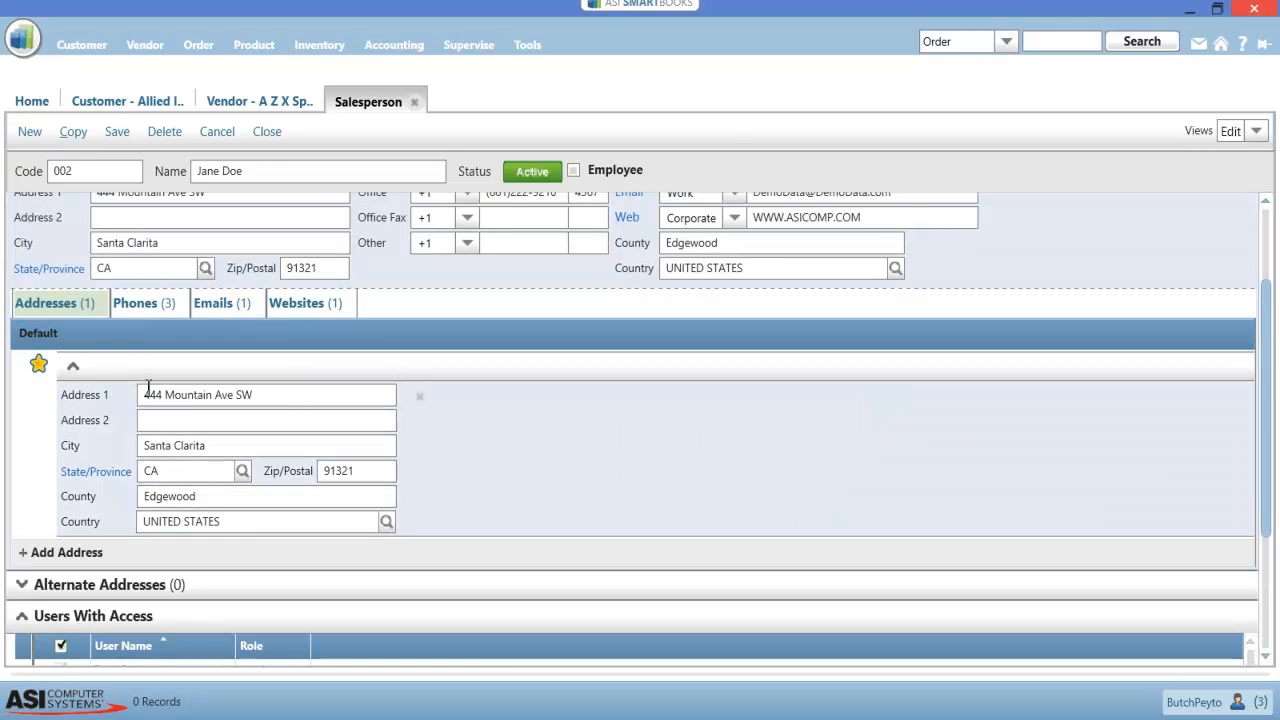
{"action": "left_click", "coordinate": [152, 302]}
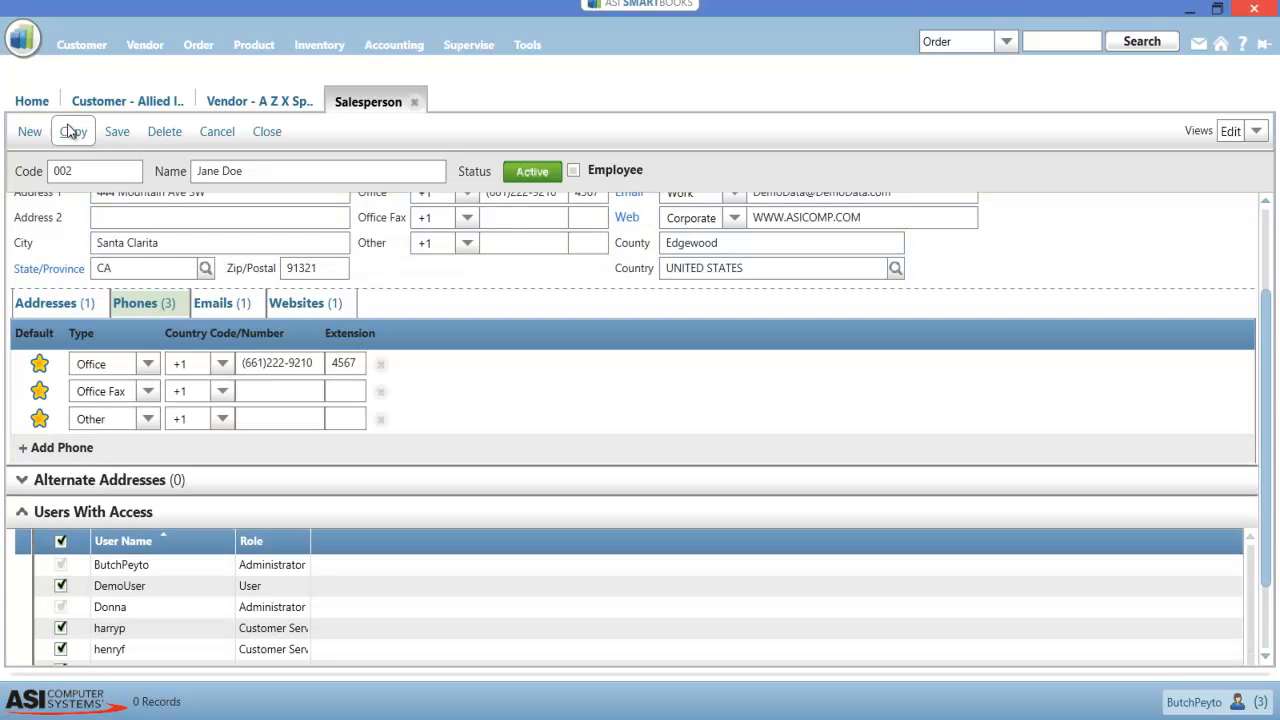
{"action": "left_click", "coordinate": [38, 104]}
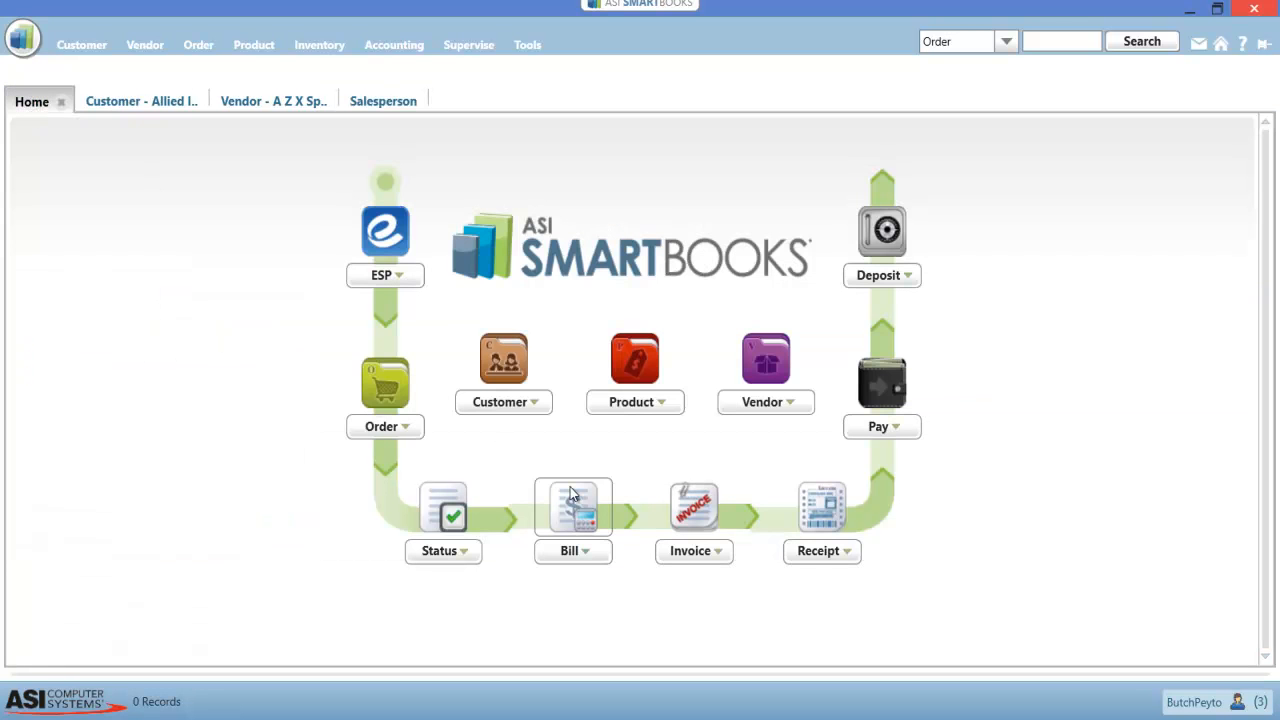